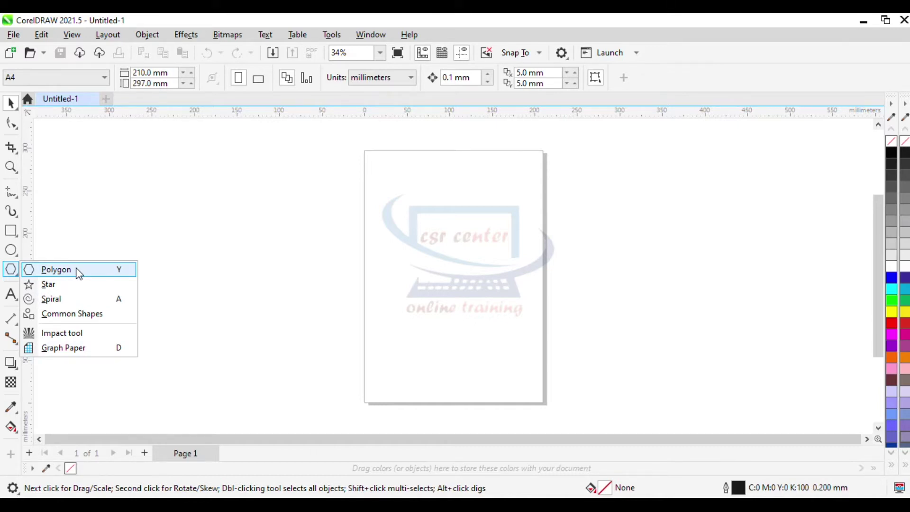
Draw a polygon about 217 mm wide and 188 mm high across the page's left edge, and move it up slightly
left_click(80, 273)
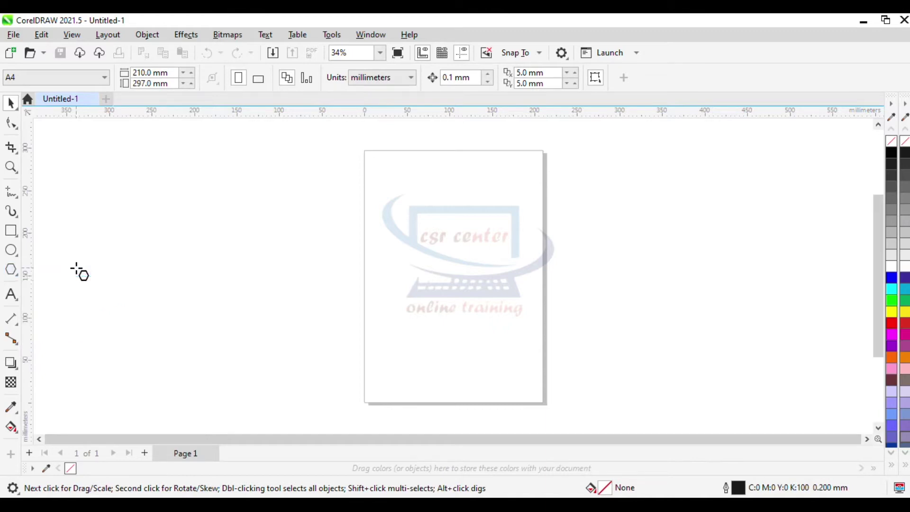
mouse_move(263, 197)
left_mouse_down()
mouse_move(357, 311)
mouse_move(459, 356)
mouse_move(457, 366)
left_mouse_up()
left_click_drag(361, 286, 355, 255)
Set the polygon to 3 sides and its outline width to 1.5 mm
left_click(399, 74)
left_click(399, 74)
left_click(399, 74)
left_click(399, 73)
left_click(396, 83)
left_click(396, 83)
left_click(396, 82)
left_click(396, 83)
left_click(396, 83)
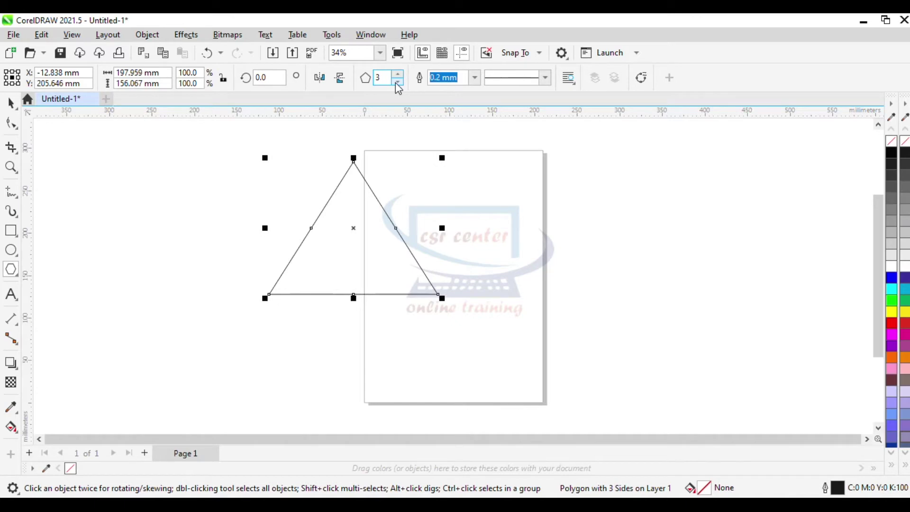
left_click(474, 78)
left_click(450, 175)
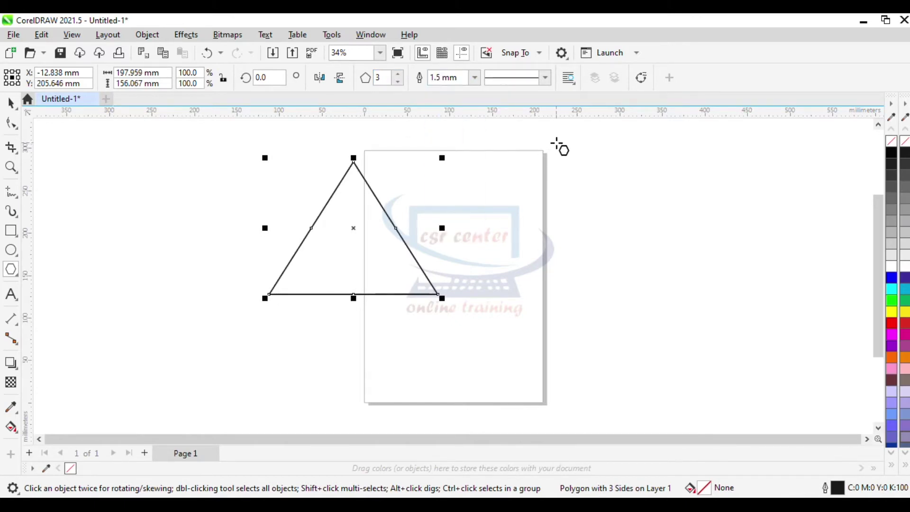
Try a fine dashed line style on the triangle's outline, and restore the solid line
left_click(545, 77)
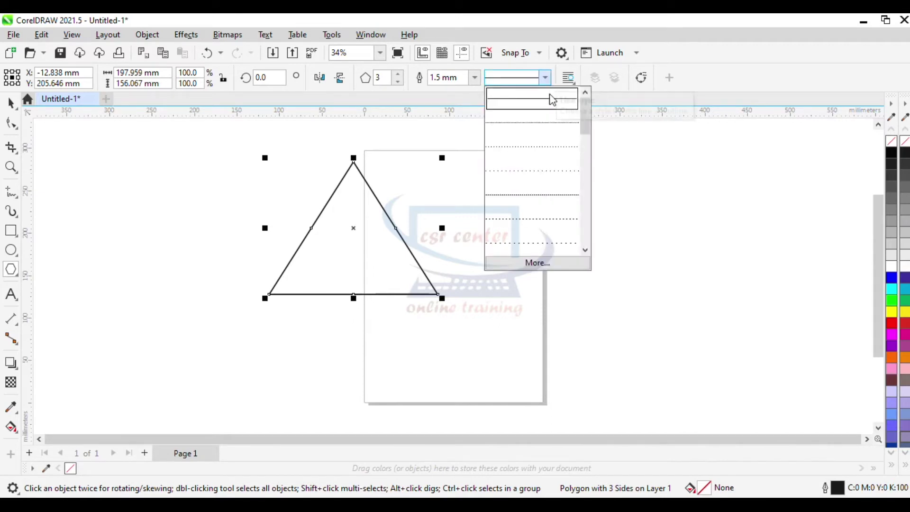
left_click(545, 195)
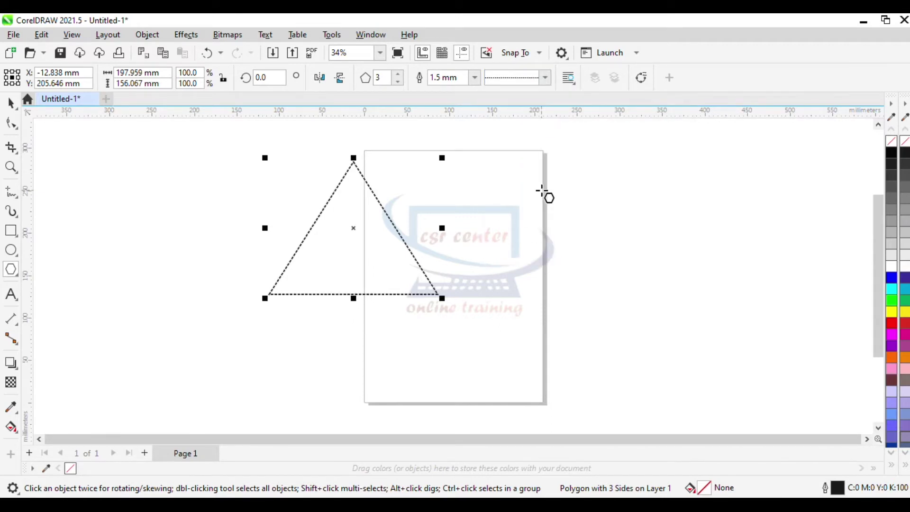
left_click(544, 77)
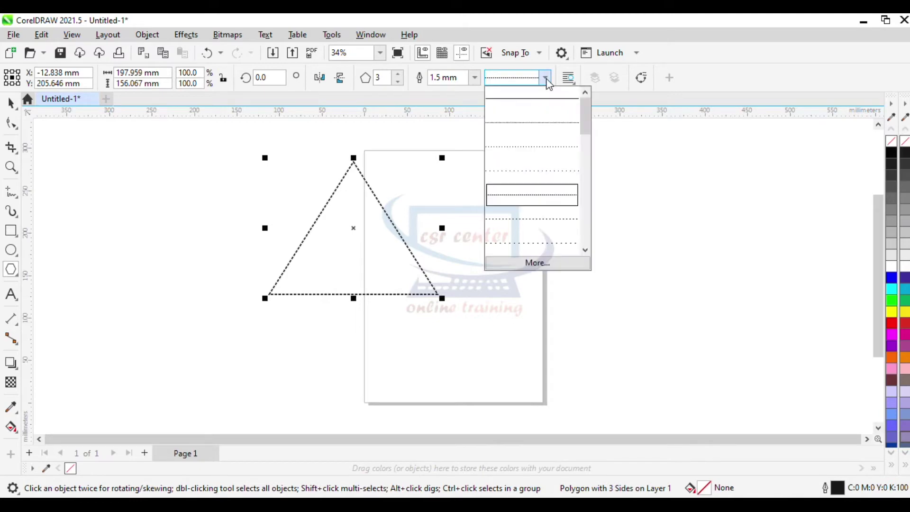
left_click(544, 101)
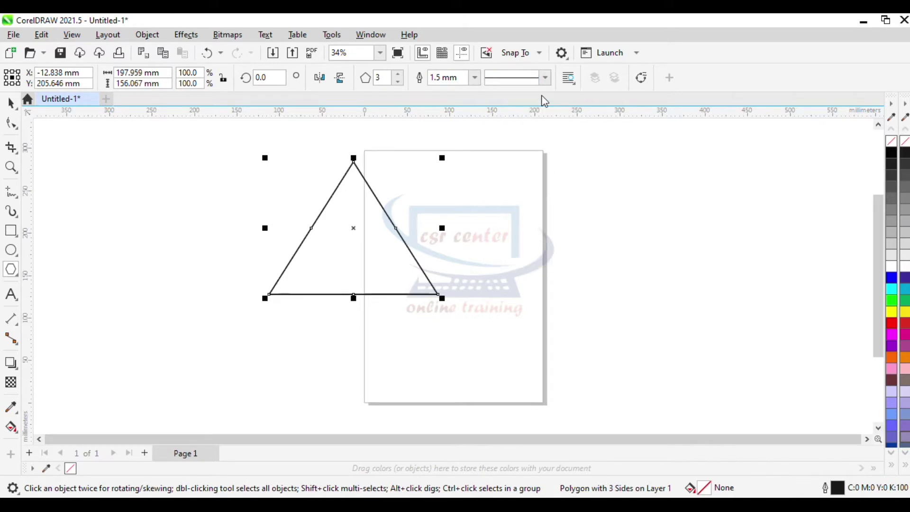
Set the polygon to 5 sides and pull its top corner node inward to form a five-pointed star
left_click(398, 74)
left_click(398, 74)
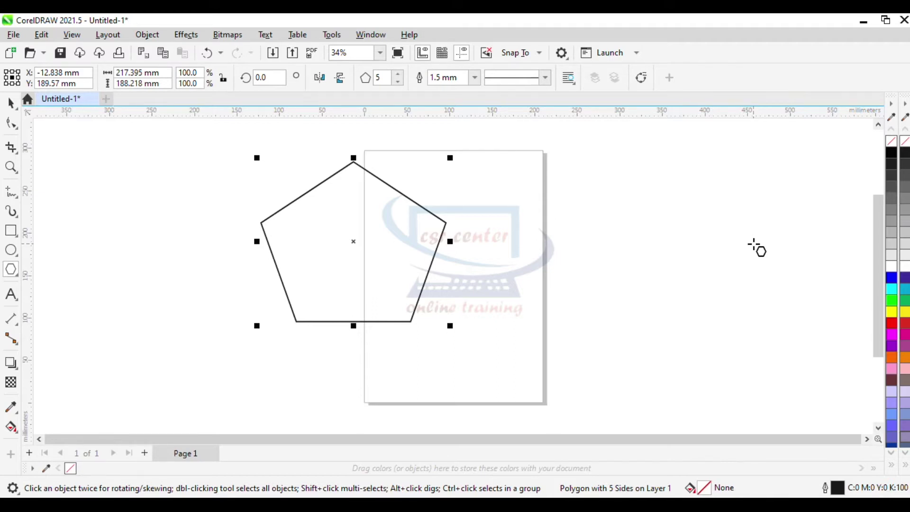
key("F10")
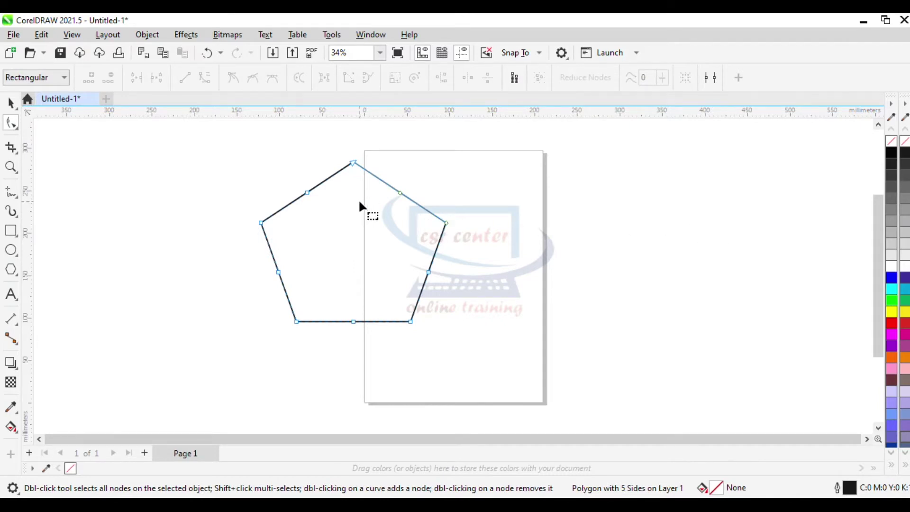
left_click(353, 163)
left_click_drag(353, 163, 351, 224)
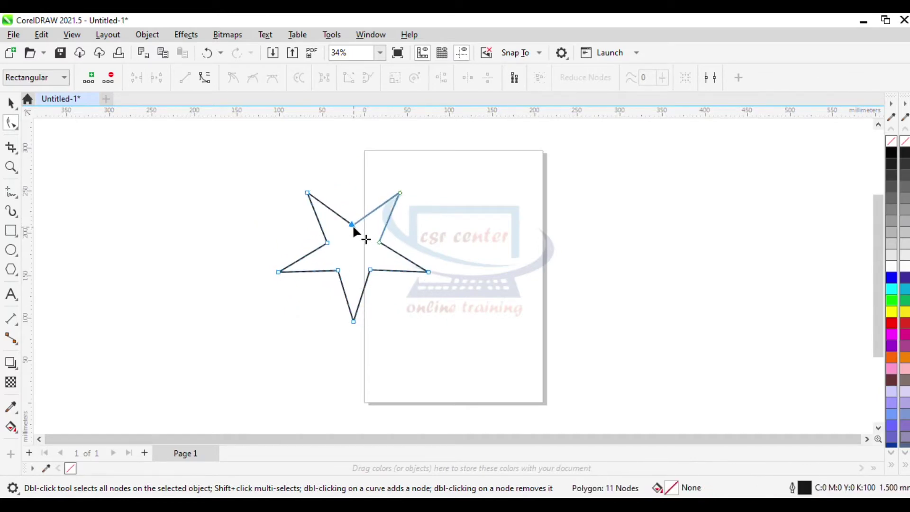
Reshape the star by moving its nodes outward and inward, producing a twisted star about 406 mm wide and 367 mm high
scroll(353, 227, "up", 4)
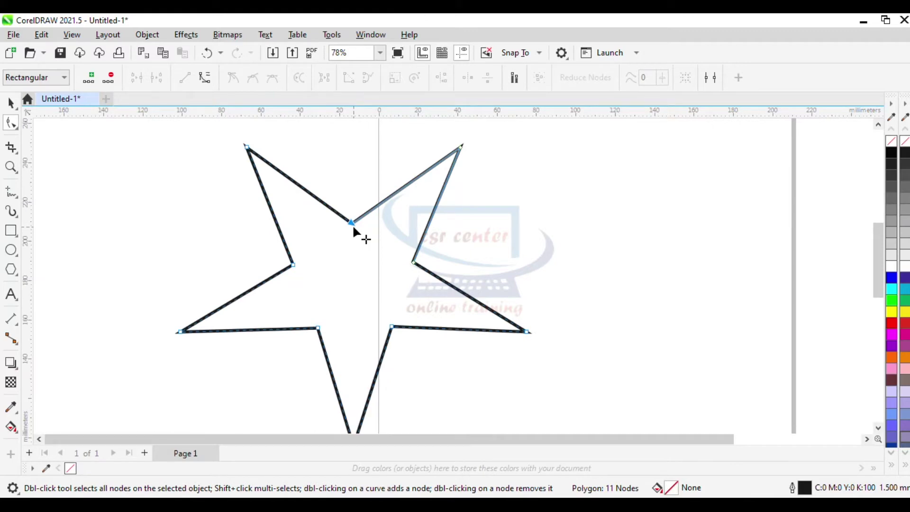
left_click_drag(352, 223, 336, 164)
scroll(435, 230, "down", 4)
left_click_drag(516, 219, 559, 219)
scroll(560, 220, "down", 2)
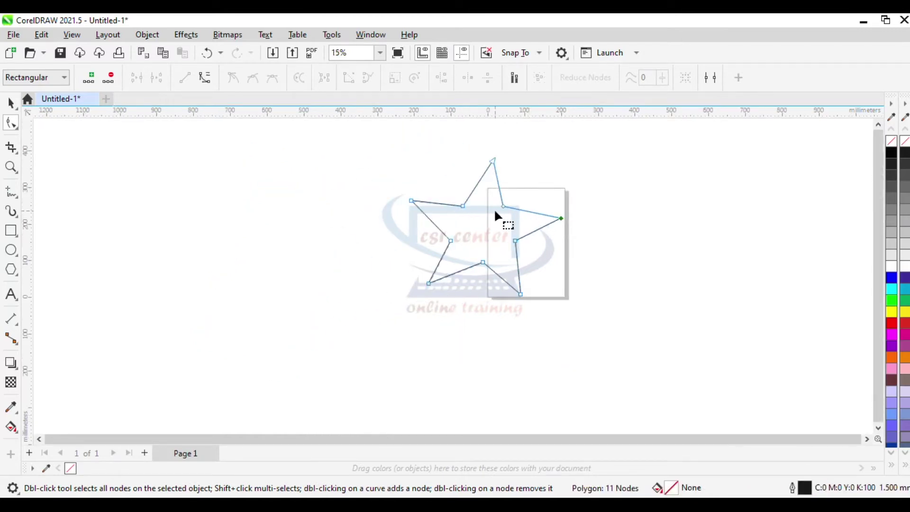
scroll(495, 214, "up", 2)
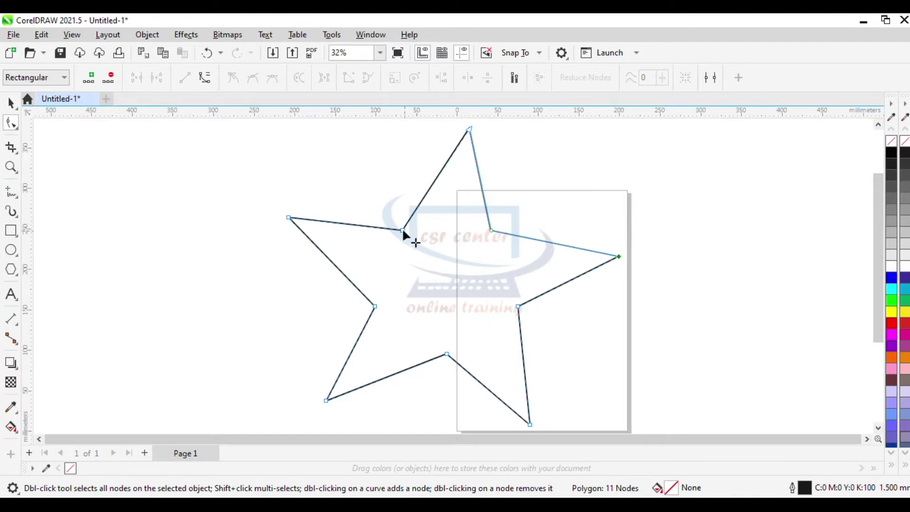
left_click_drag(407, 233, 466, 274)
Fill the twisted star with dark blue (C:100 M:100 Y:0 K:0) and color its outline red
key("space")
left_click(905, 279)
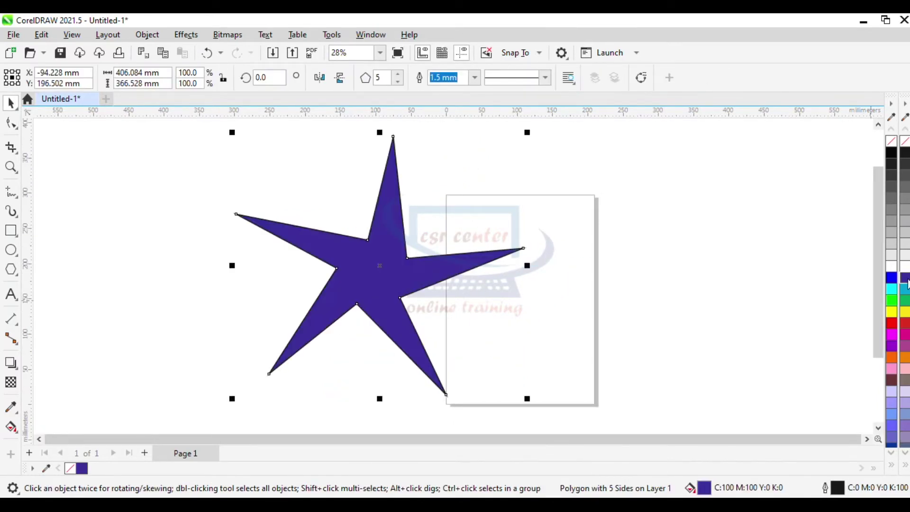
right_click(905, 326)
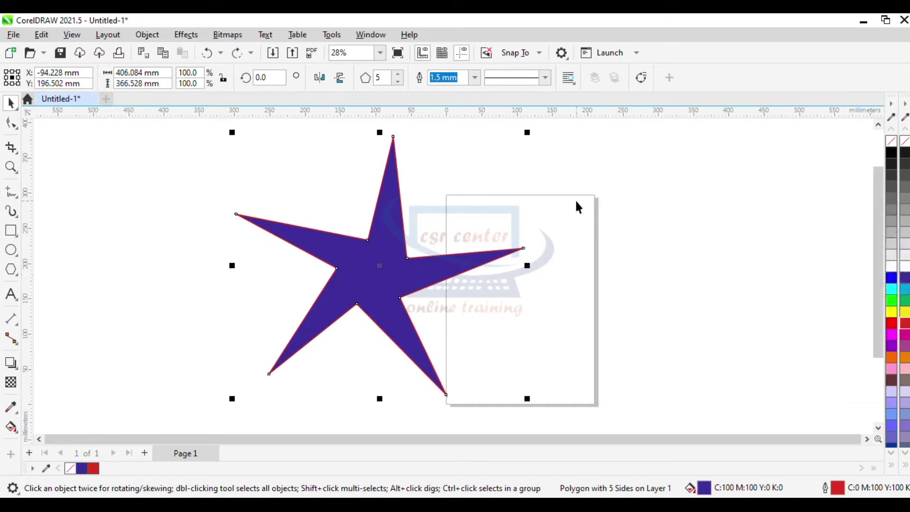
Scale the star down to about 58% and increase its number of points to 11
scroll(506, 219, "down", 1)
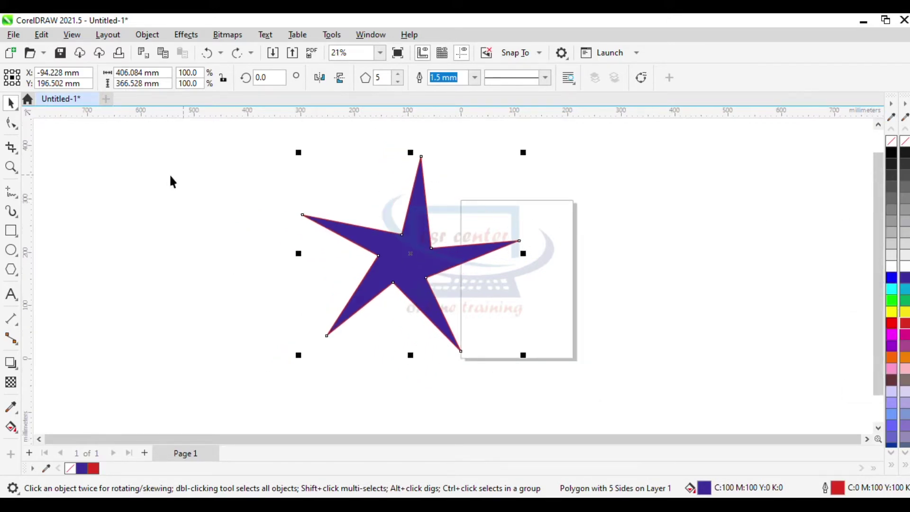
left_click_drag(298, 153, 329, 223)
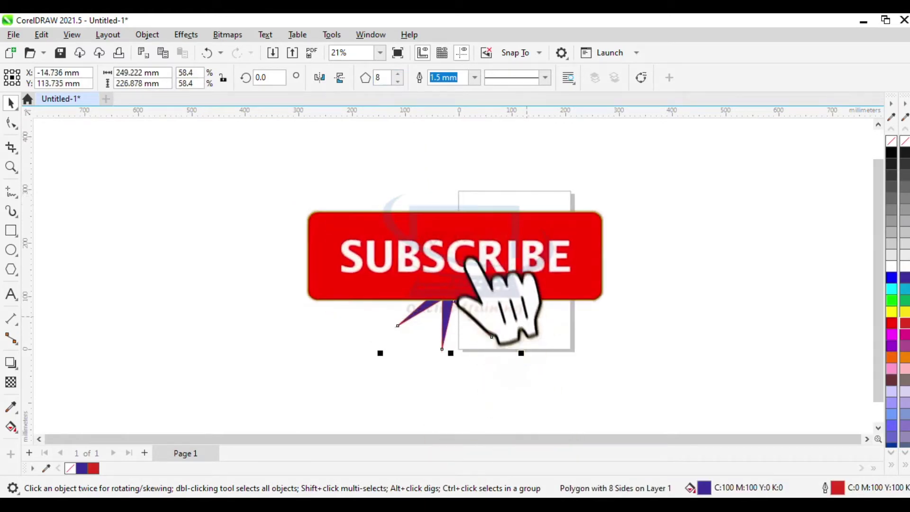
scroll(462, 297, "up", 2)
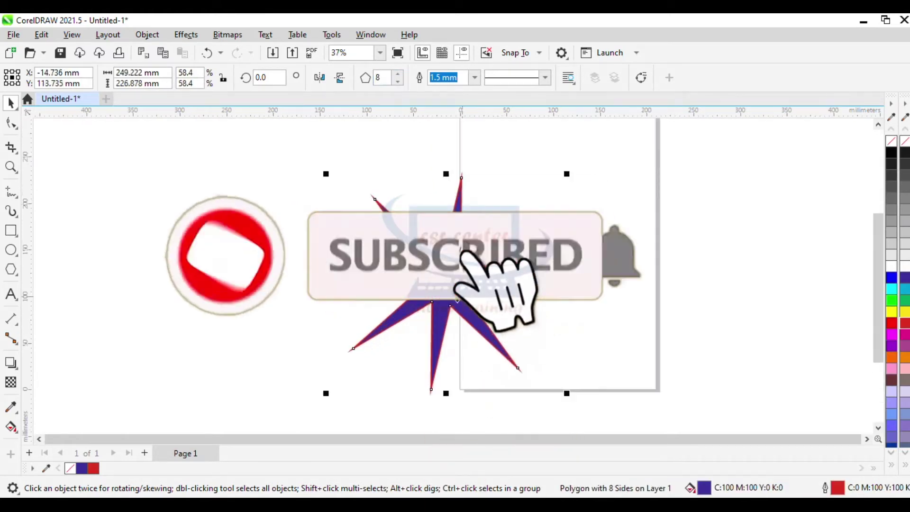
scroll(457, 298, "up", 2)
left_click(403, 74)
left_click(403, 75)
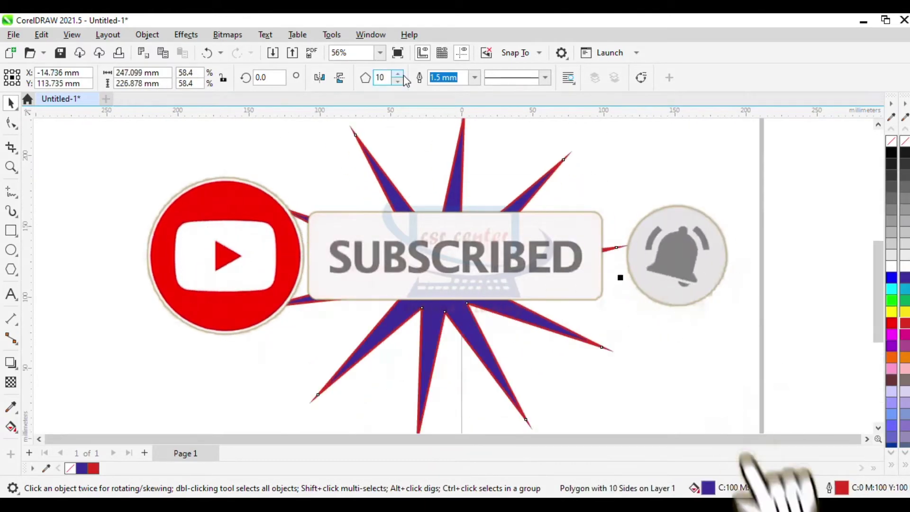
left_click(403, 74)
Move the star to the left of the page and place a mirrored copy about 197 mm wide on its right side
scroll(462, 265, "down", 1)
left_click_drag(442, 254, 241, 244)
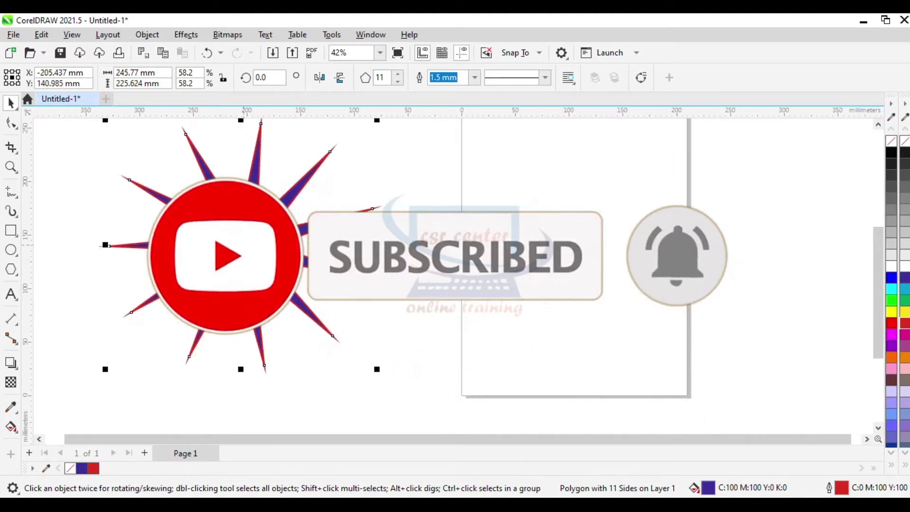
left_click_drag(107, 245, 580, 252)
scroll(580, 251, "down", 1)
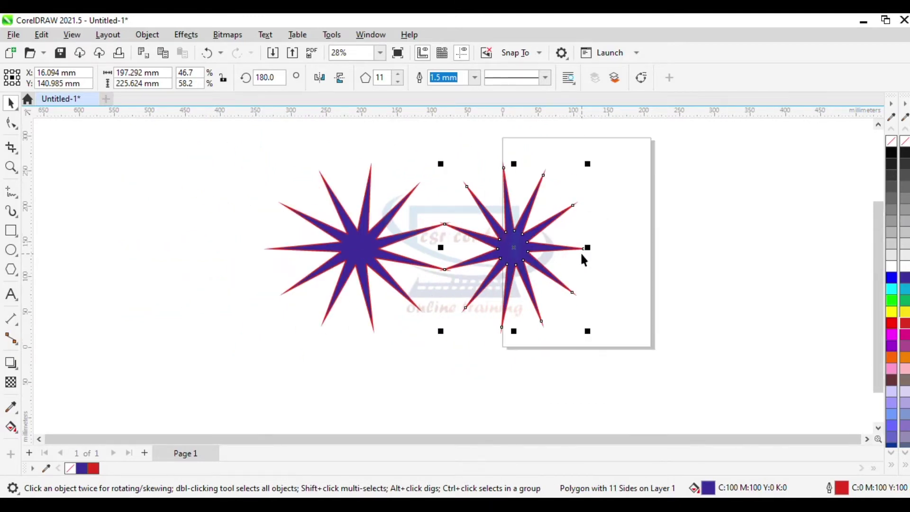
scroll(516, 245, "up", 1)
left_click_drag(513, 246, 521, 244)
scroll(513, 238, "up", 1)
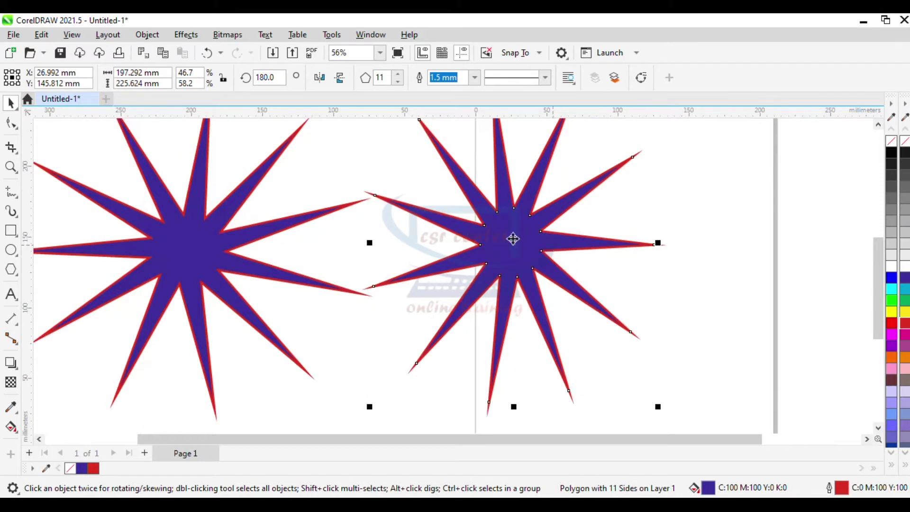
Select both eleven-pointed stars and delete them
scroll(513, 239, "down", 3)
left_click(410, 184)
left_click_drag(528, 345, 666, 359)
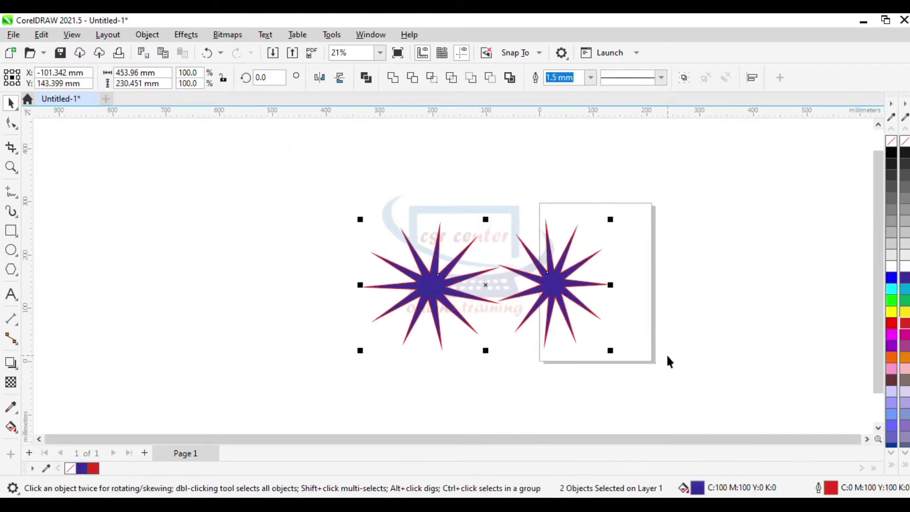
key("Delete")
Draw a five-pointed star about 370 by 277 mm with the Star tool, left of the page, and move it up
left_click(18, 278)
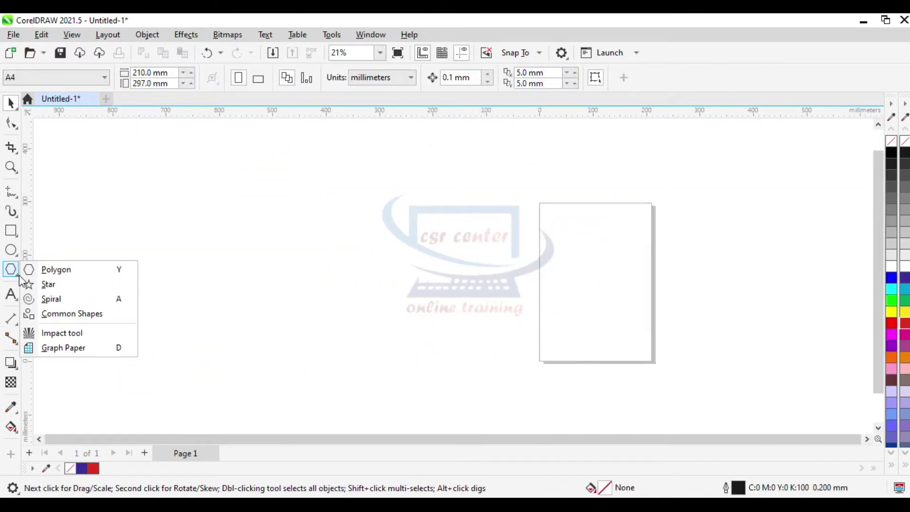
left_click(55, 285)
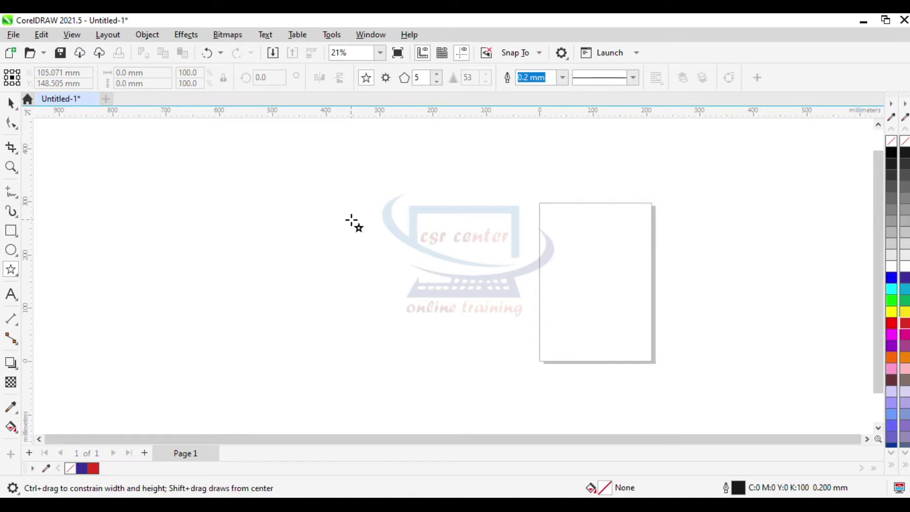
left_click_drag(154, 196, 362, 361)
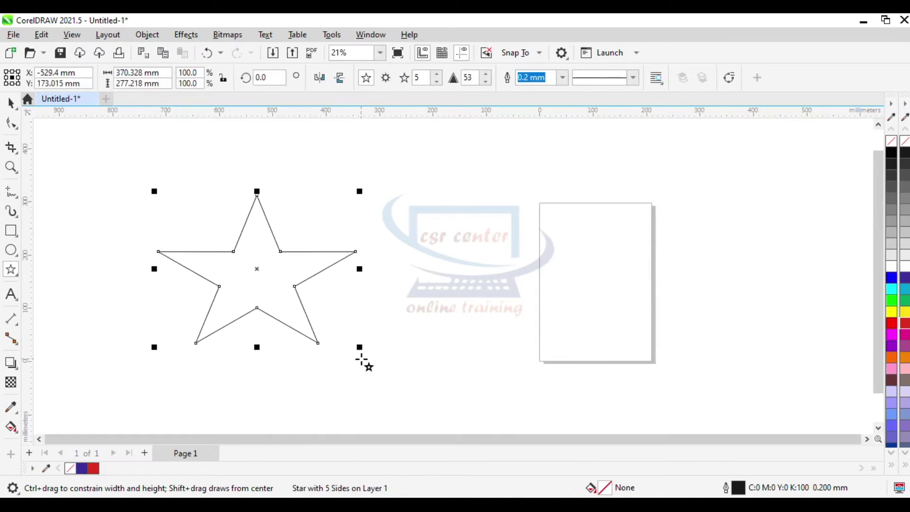
left_click_drag(256, 269, 258, 241)
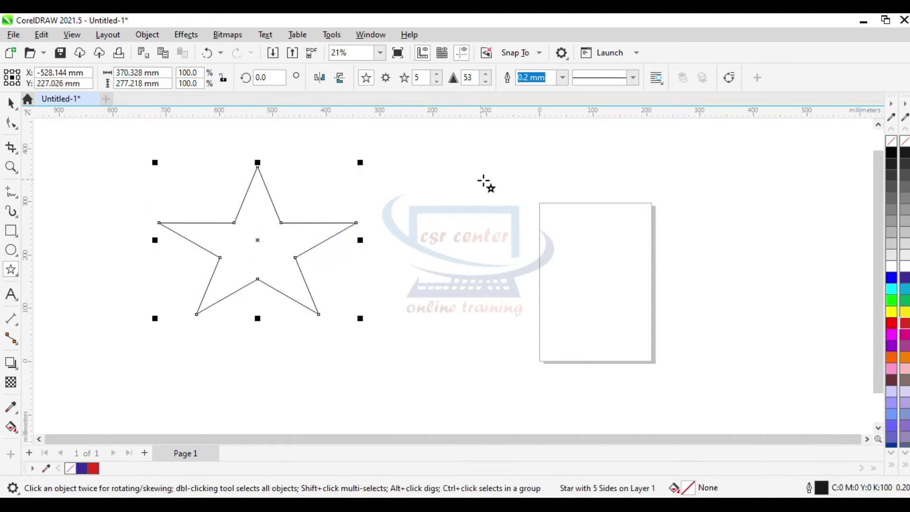
Set the star's outline width to 2.5 mm, keeping the solid line style
left_click(562, 78)
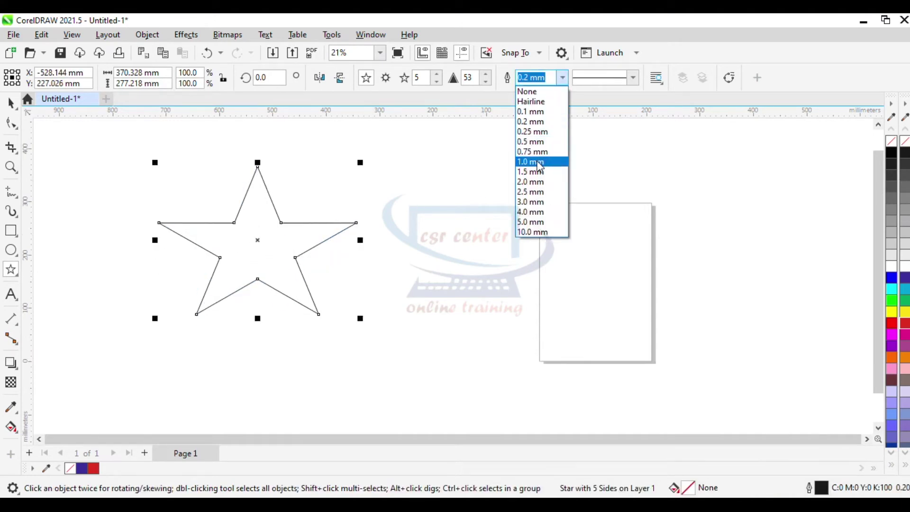
left_click(538, 161)
left_click(562, 80)
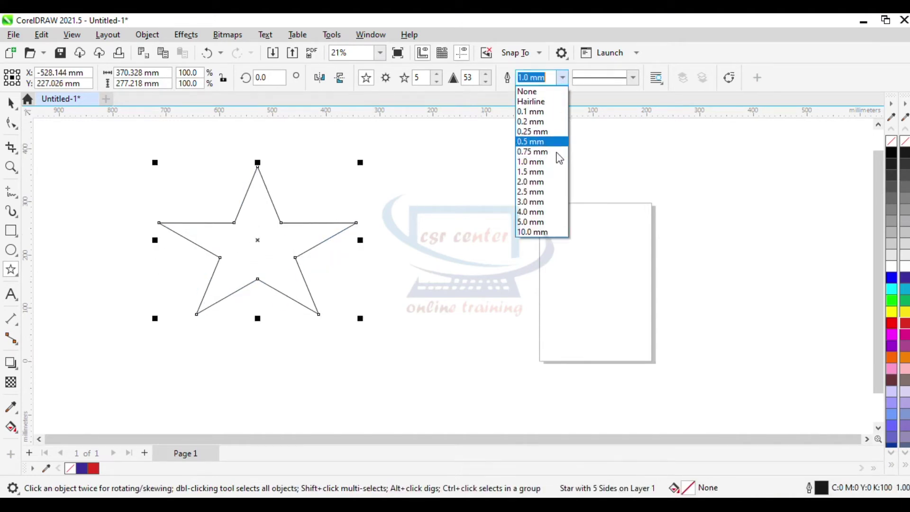
left_click(544, 191)
left_click(634, 79)
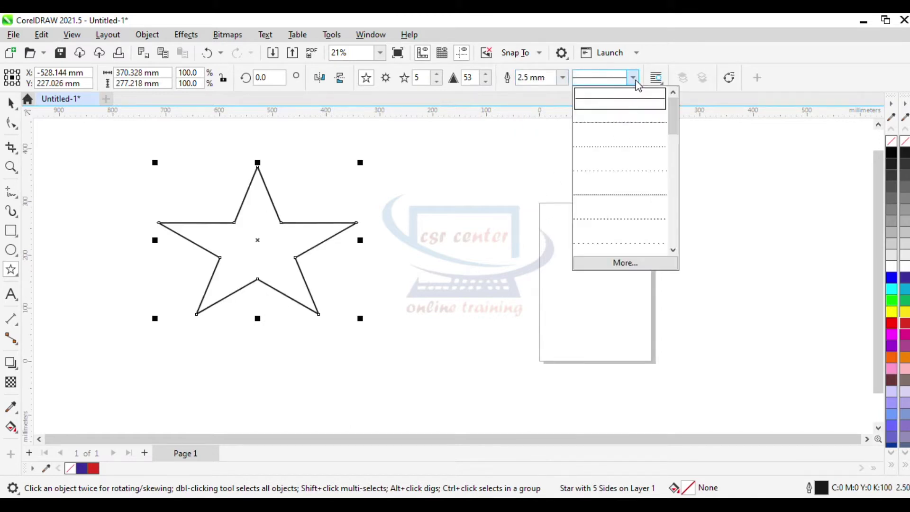
left_click(530, 151)
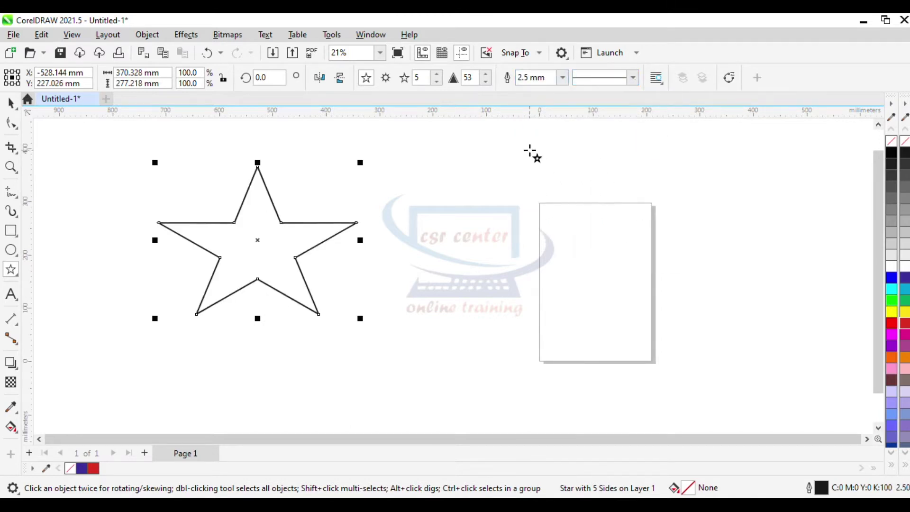
Raise the star's sharpness to 58 for comparison, and reduce it to 47
scroll(253, 194, "up", 1)
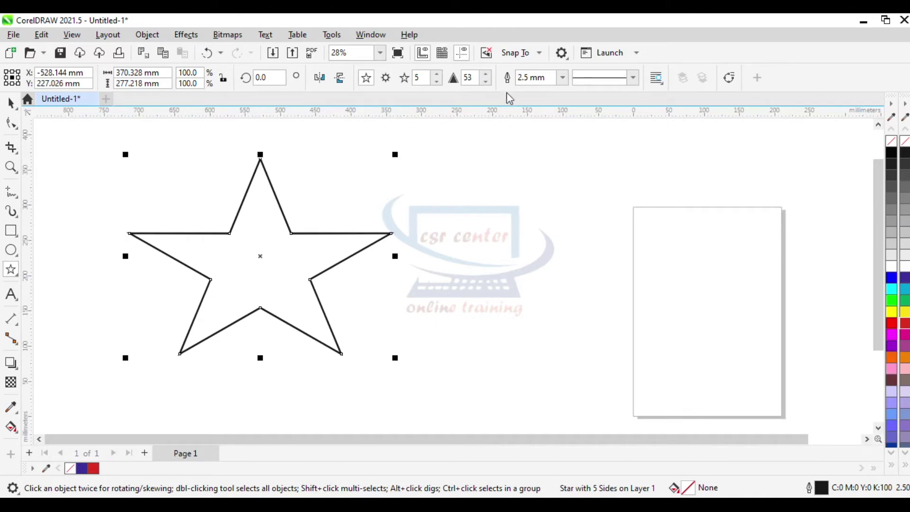
left_click(485, 74)
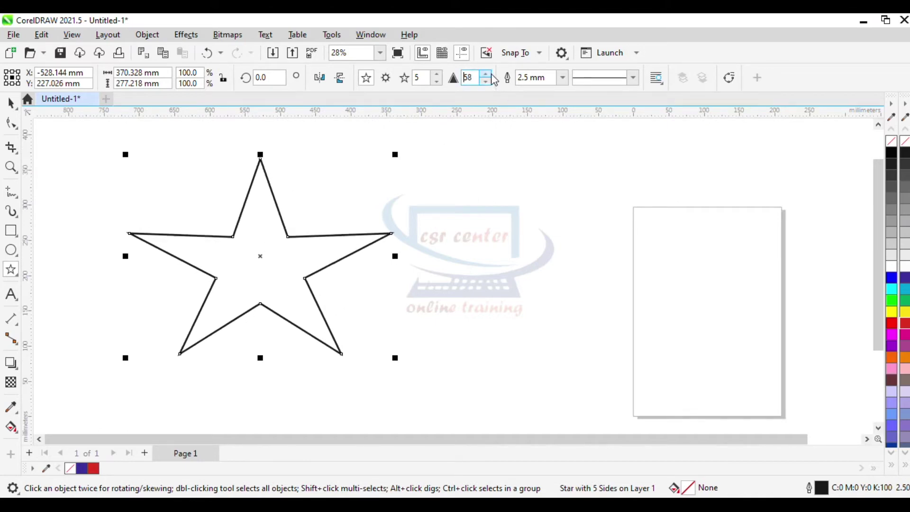
left_click(485, 81)
left_click(485, 81)
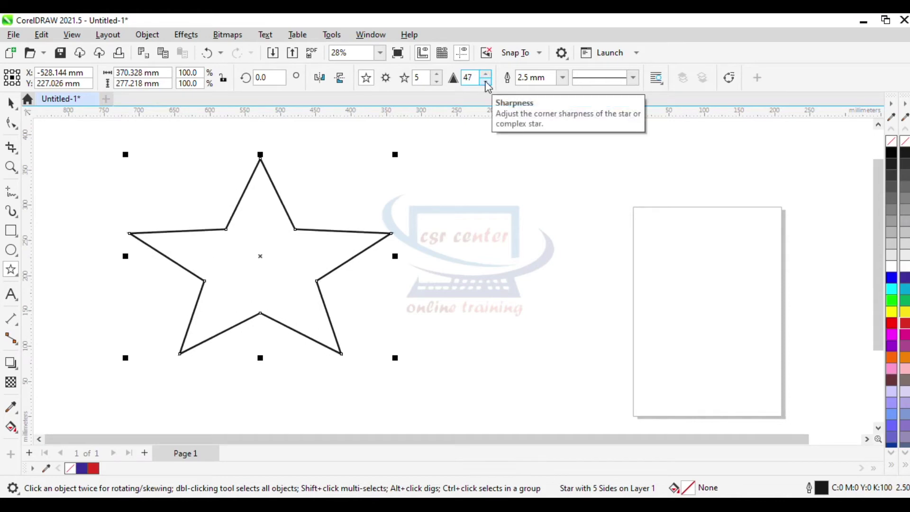
Draw a nine-pointed complex star about 284 by 246 mm near the page, and move it up beside the first star
left_click(387, 82)
left_click_drag(506, 198, 709, 378)
left_click_drag(605, 283, 554, 241)
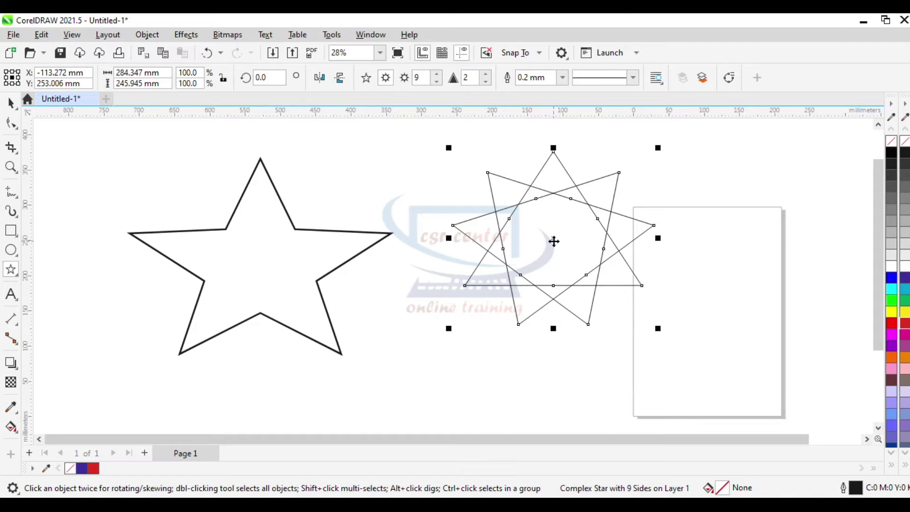
Color the complex star blue with a red outline, and the five-pointed star orange with a yellow outline
left_click(891, 278)
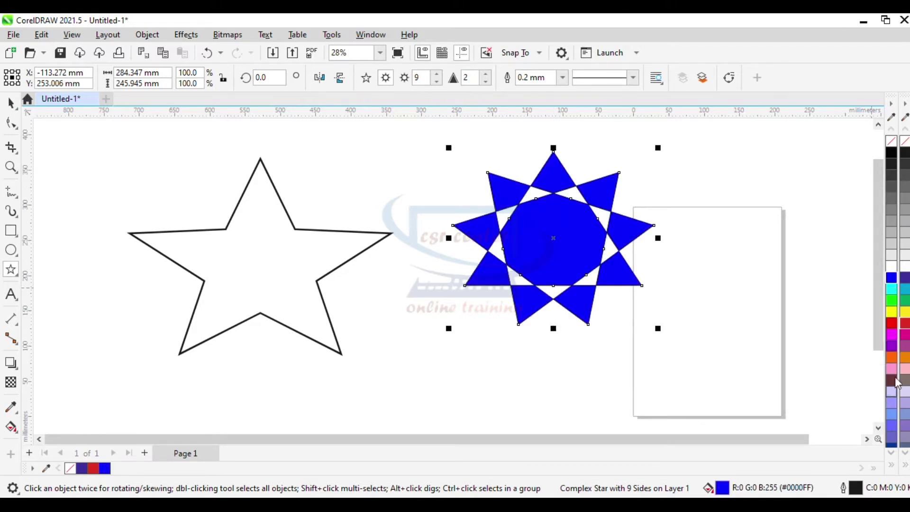
right_click(905, 326)
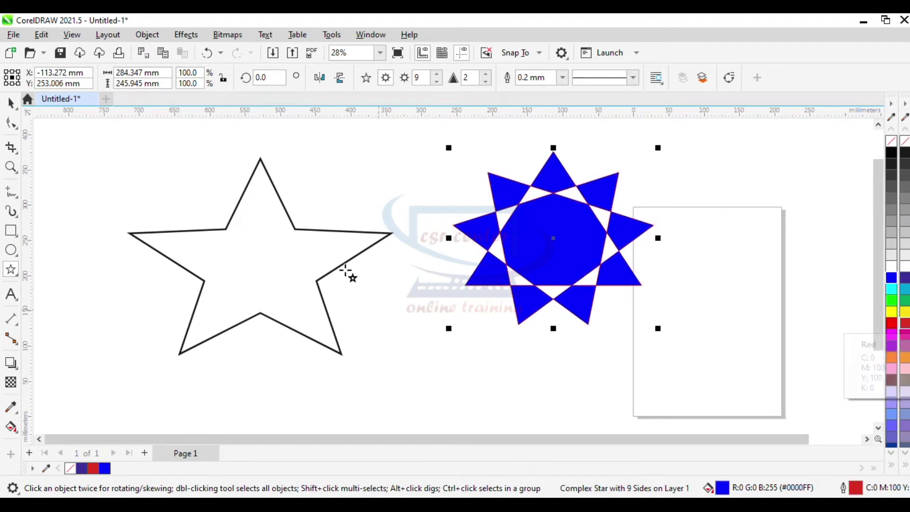
left_click(11, 102)
left_click(302, 230)
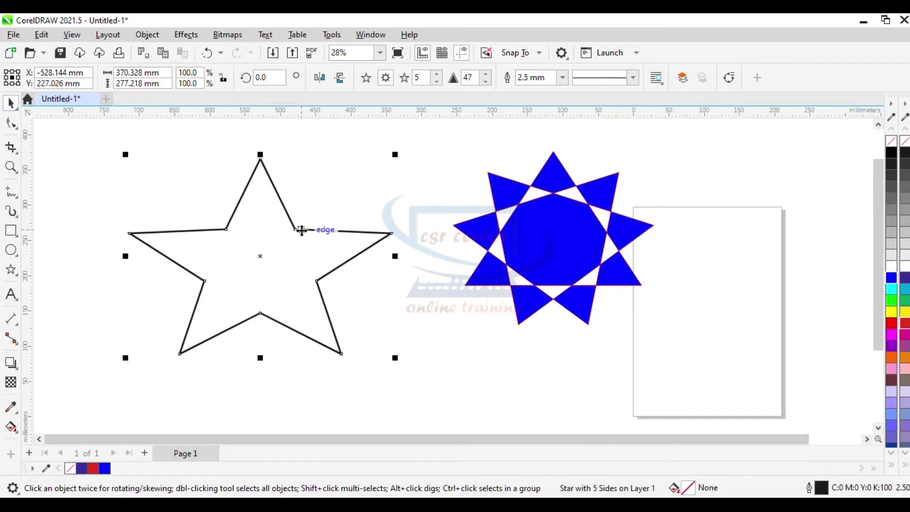
left_click(905, 358)
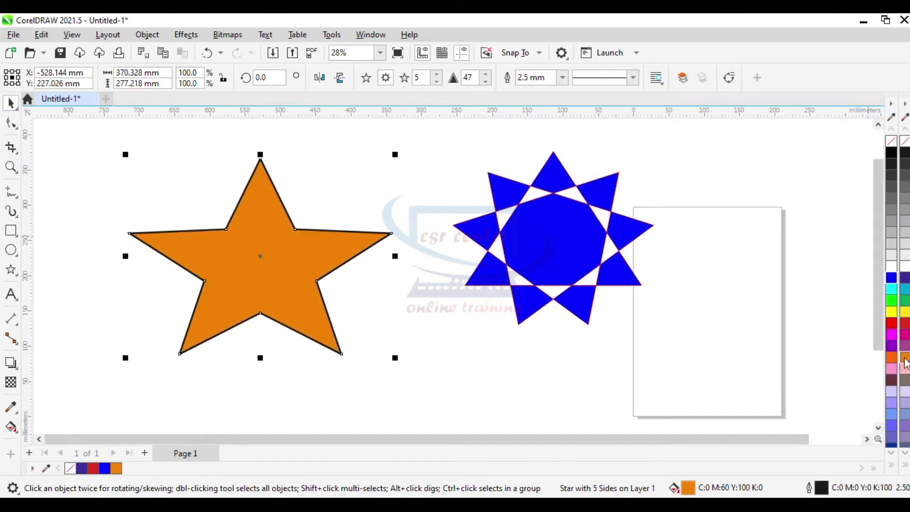
right_click(891, 312)
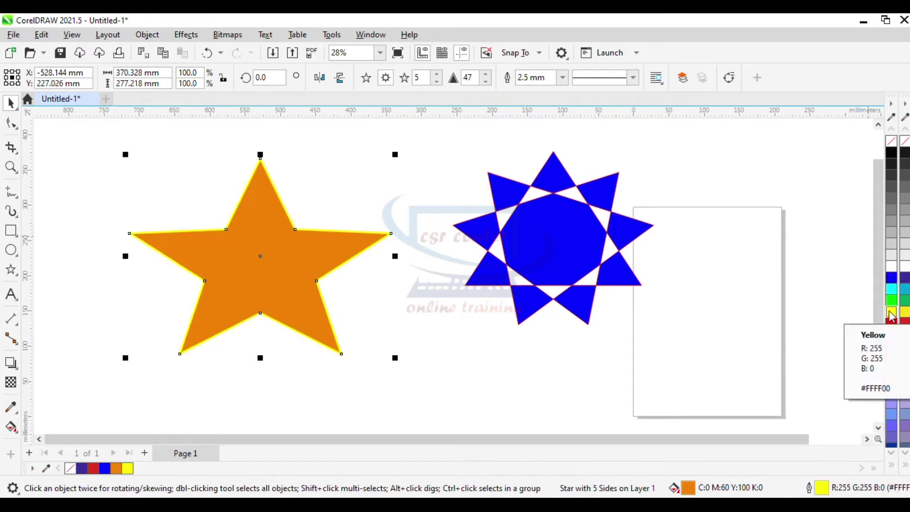
Delete the complex star, and shrink the five-pointed star to about 142 by 107 mm, moving it up and to the right
left_click(555, 227)
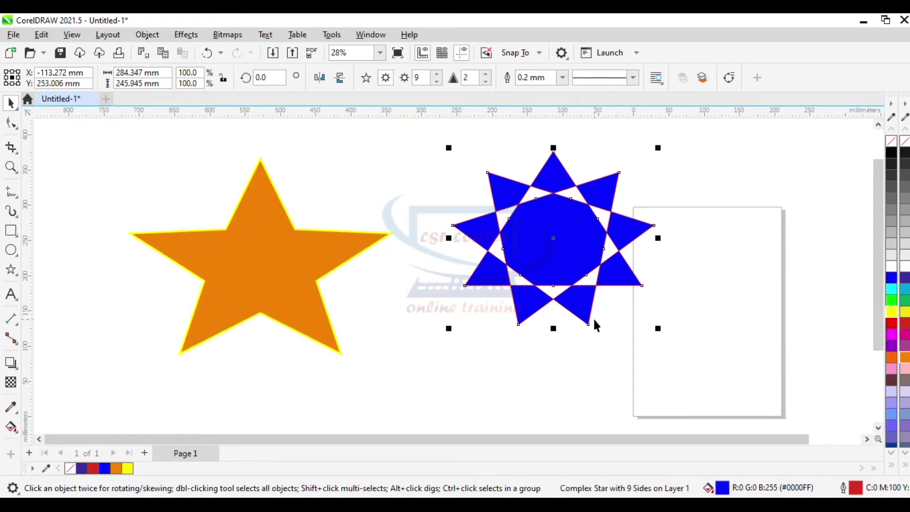
key("Delete")
left_click(250, 234)
left_click_drag(125, 154, 140, 165)
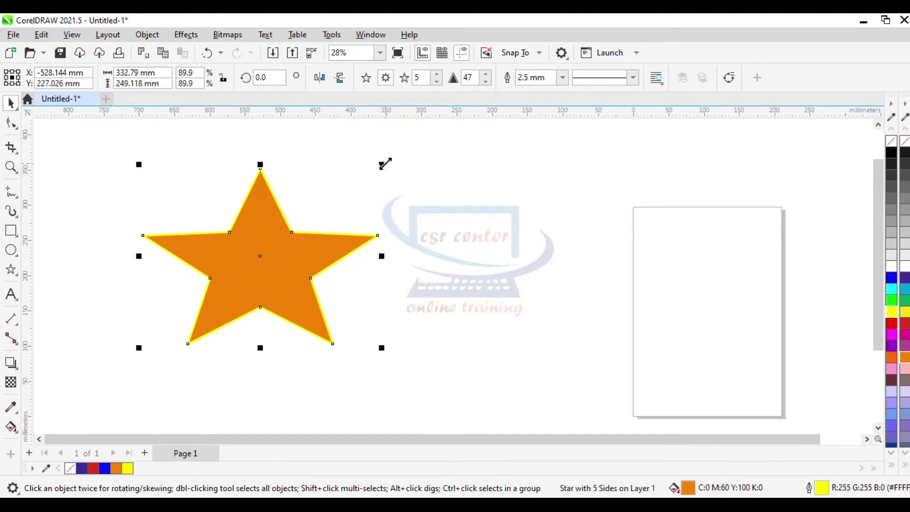
left_click_drag(385, 164, 357, 175)
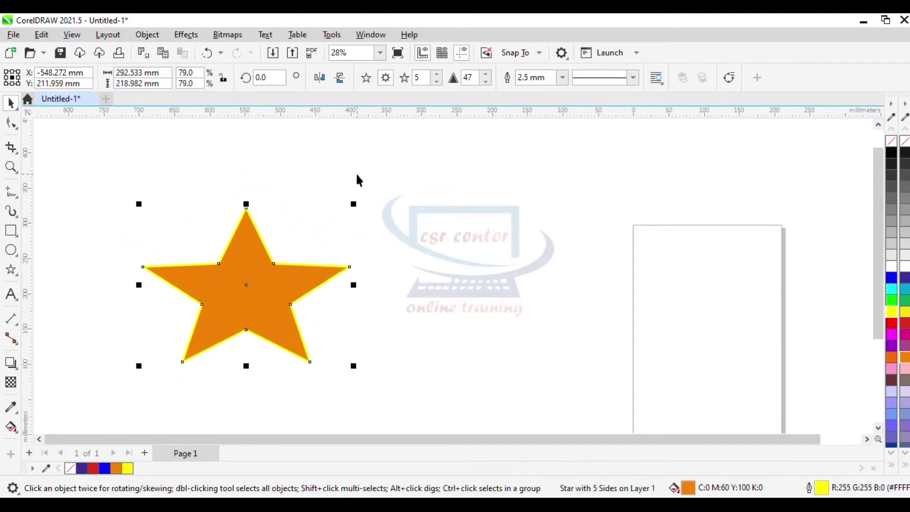
left_click_drag(254, 290, 356, 236)
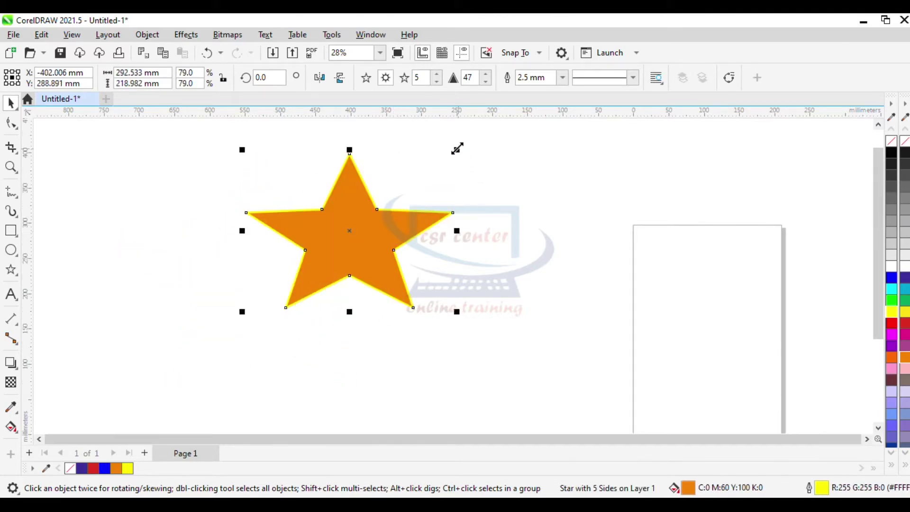
left_click_drag(457, 149, 408, 189)
Add a narrower mirrored copy of the star touching its right side, and group the two stars
scroll(357, 243, "up", 3)
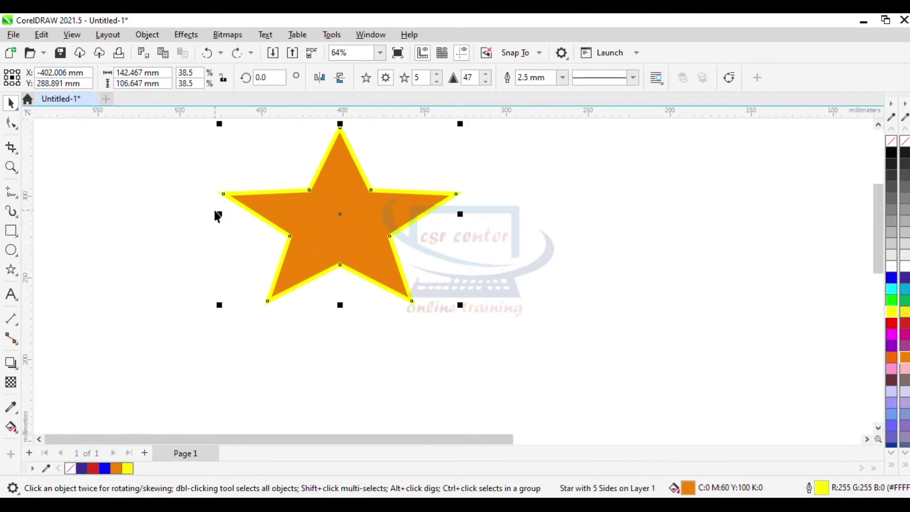
left_click_drag(219, 215, 627, 269)
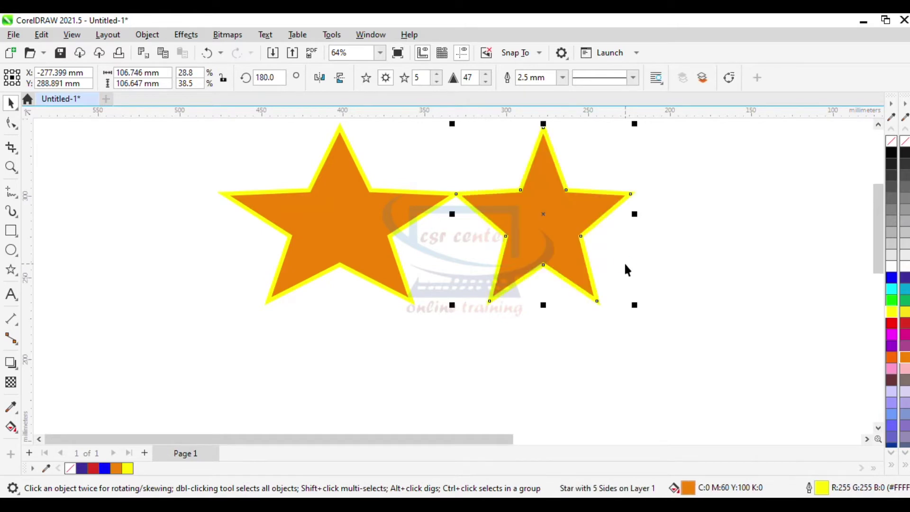
scroll(625, 269, "down", 1)
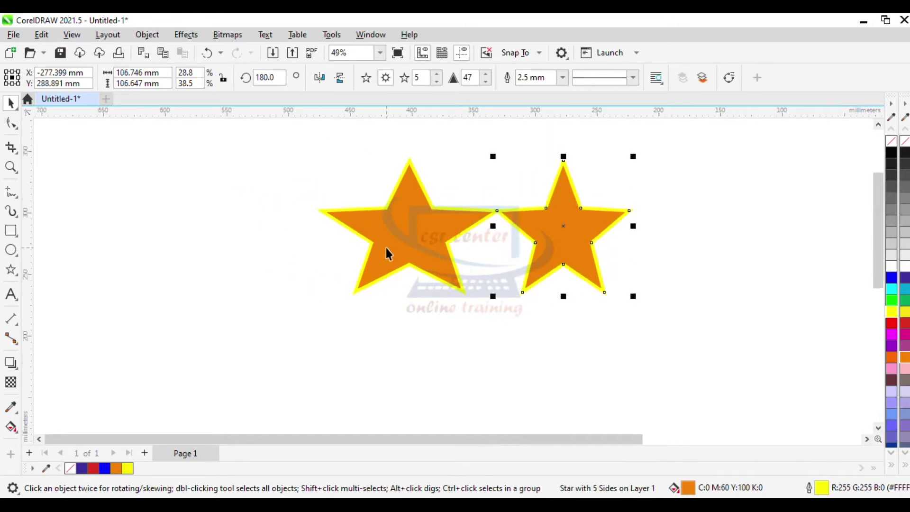
left_click(404, 215, "shift")
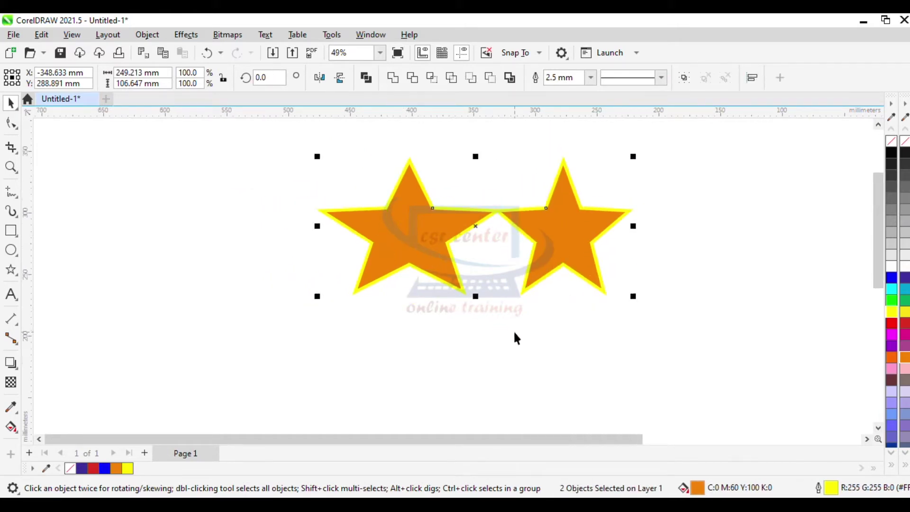
key("ctrl+g")
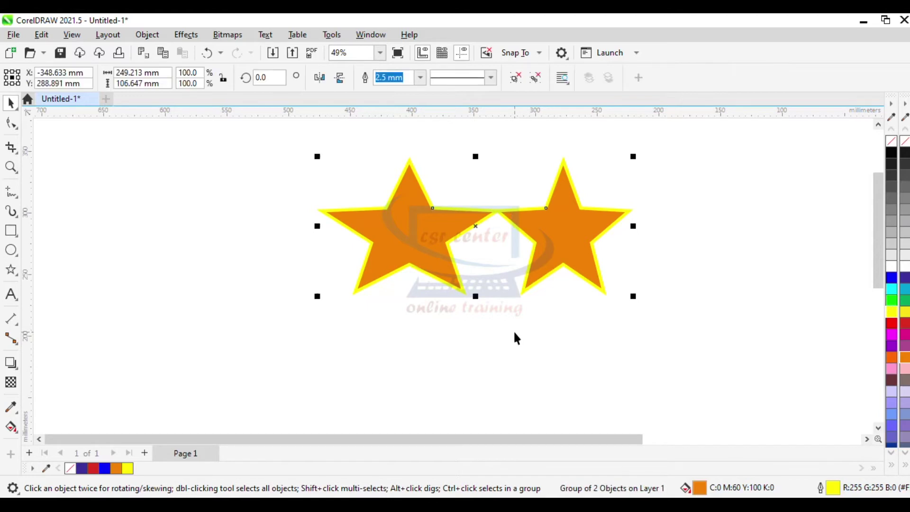
Add a vertically mirrored copy of the star pair directly below it, and group both pairs
scroll(513, 330, "down", 1)
left_click_drag(495, 349, 503, 399)
scroll(612, 376, "down", 2)
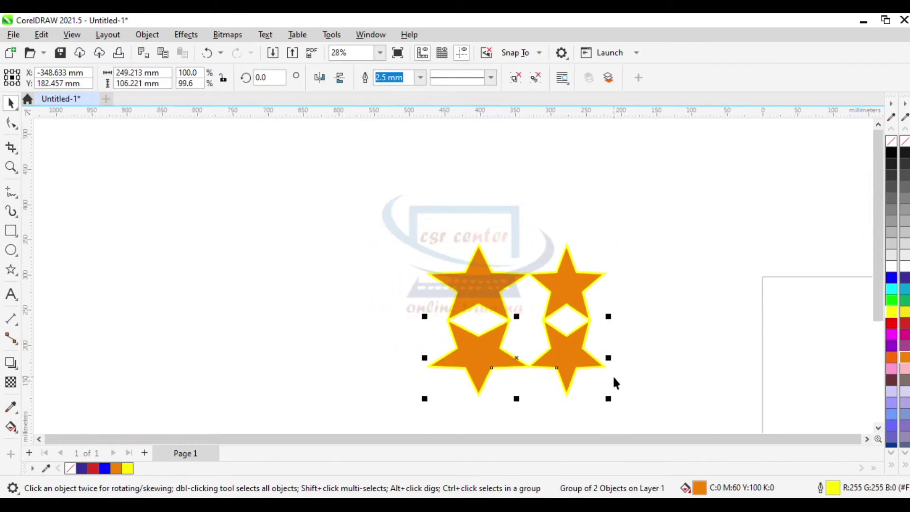
left_click(706, 317)
left_click_drag(639, 418, 686, 417)
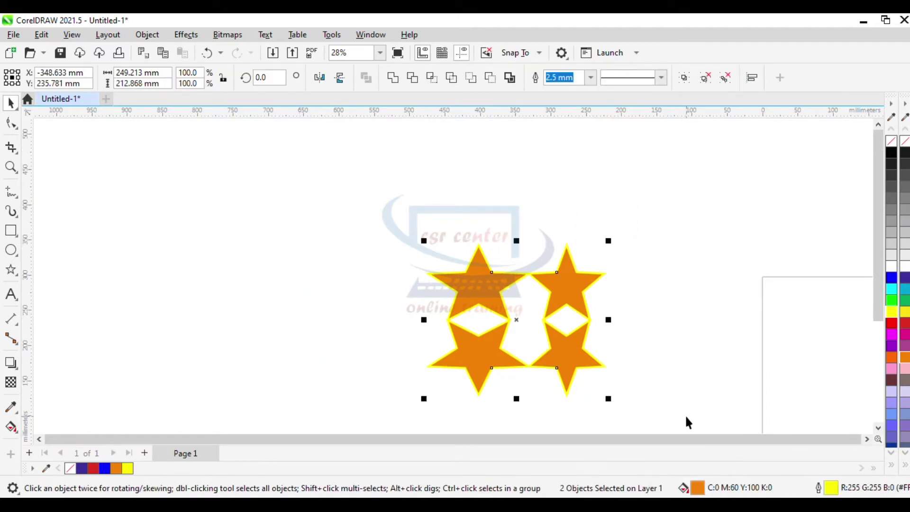
key("ctrl+g")
Move the four-star group up and to the left, and add a mirrored copy touching its right side
left_click_drag(479, 280, 249, 203)
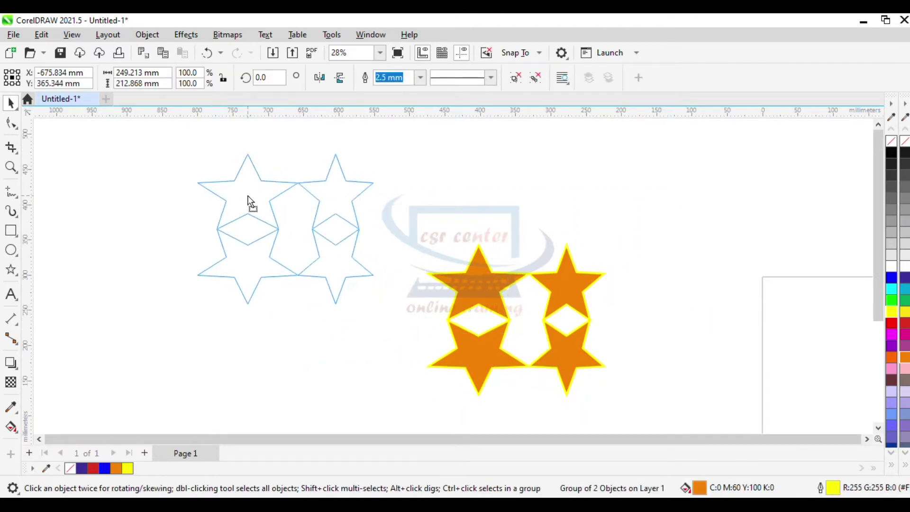
left_click(510, 283)
left_click(243, 195)
left_click_drag(194, 229, 549, 256)
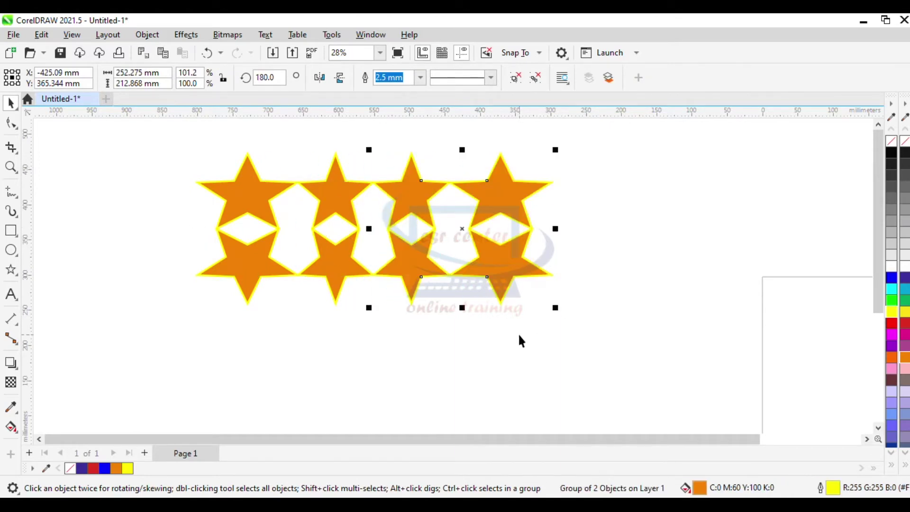
Group the two four-star blocks, and move the combined pattern slightly up and to the left
left_click(571, 329)
key("ctrl+a")
scroll(657, 280, "up", 1)
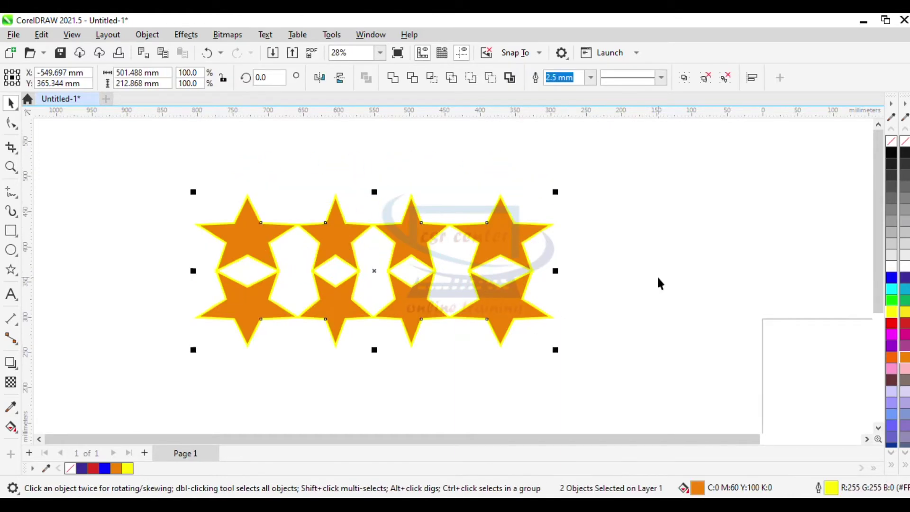
key("ctrl+g")
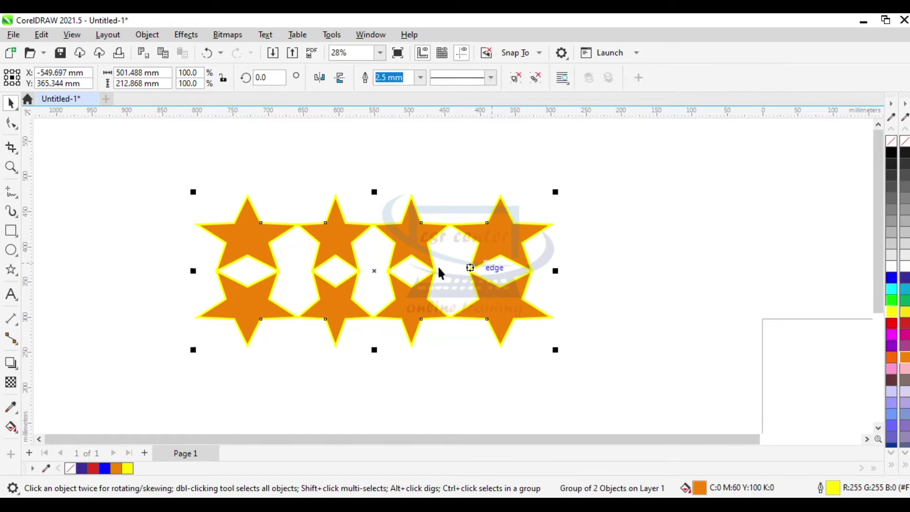
left_click_drag(408, 238, 378, 197)
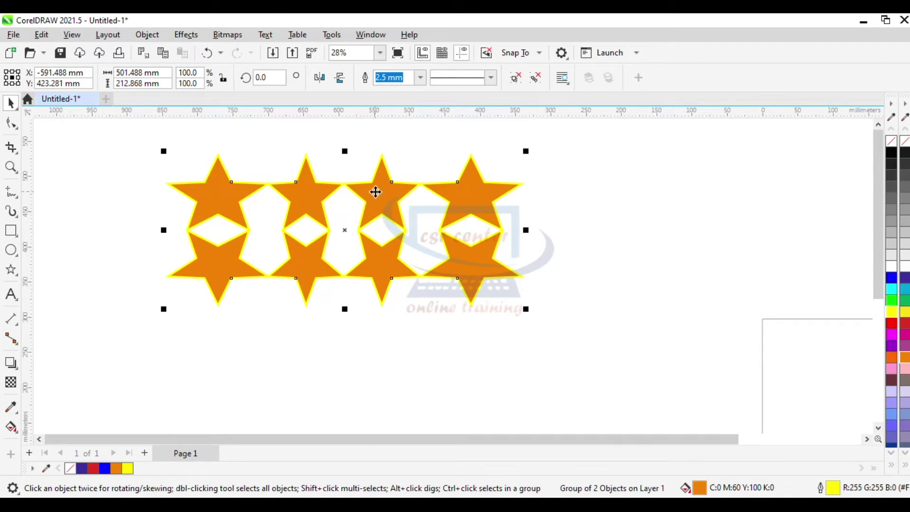
Delete the star pattern, and draw a wavy tape flowchart shape about 641 by 214 mm beside the page with the Common Shapes tool
key("Delete")
left_click(13, 272)
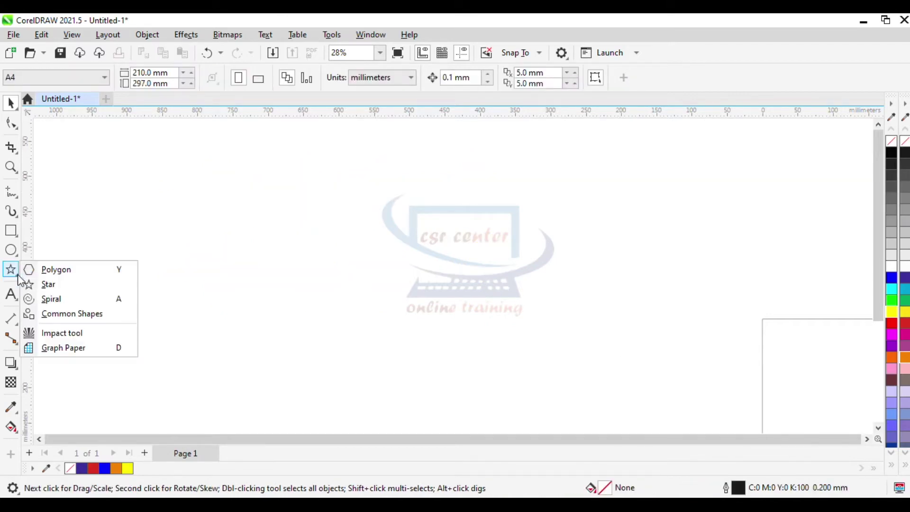
left_click(73, 315)
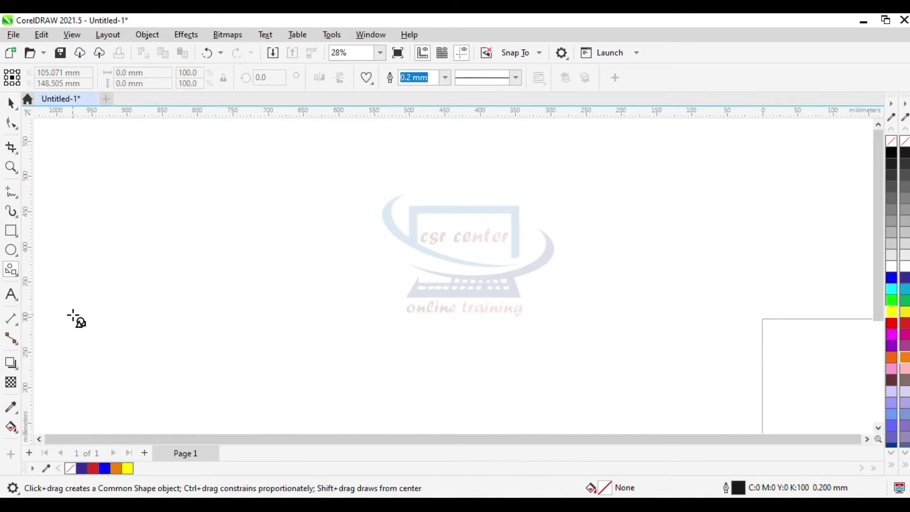
left_click(372, 84)
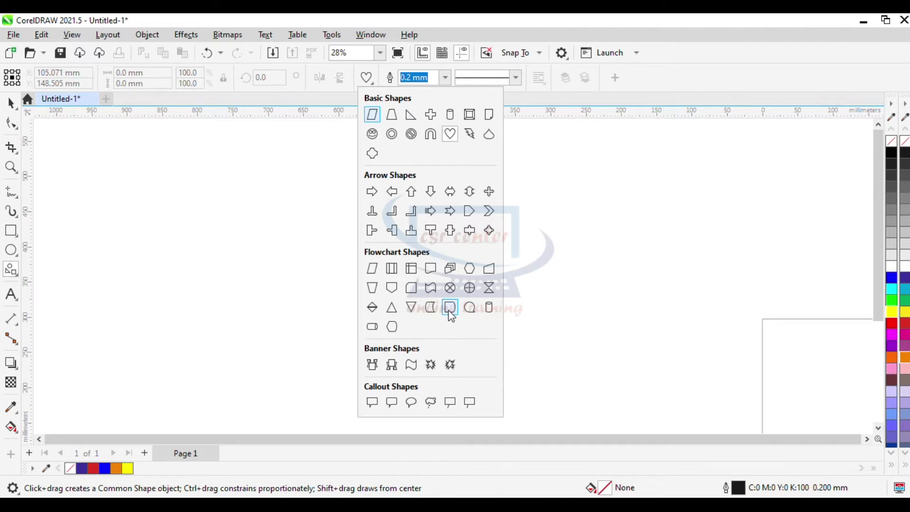
left_click(431, 289)
mouse_move(194, 191)
left_mouse_down()
mouse_move(418, 304)
mouse_move(568, 358)
mouse_move(650, 345)
left_mouse_up()
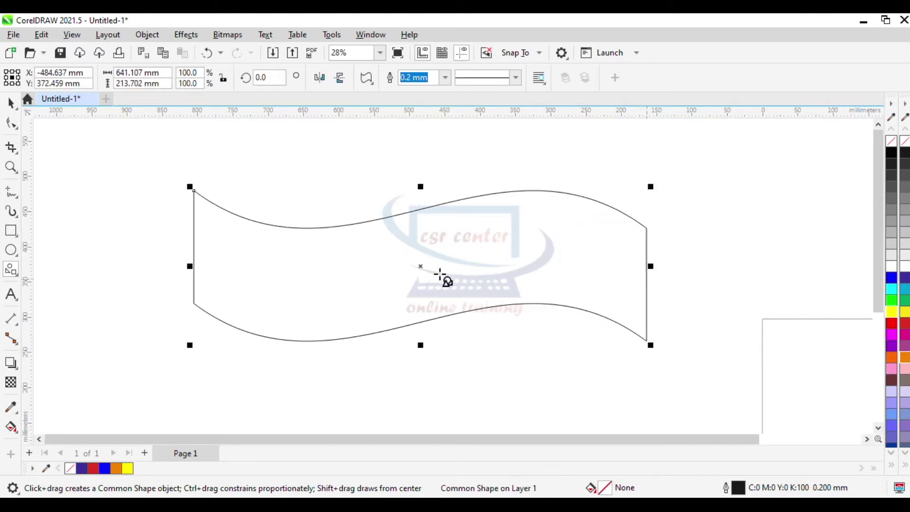
left_click_drag(422, 267, 411, 250)
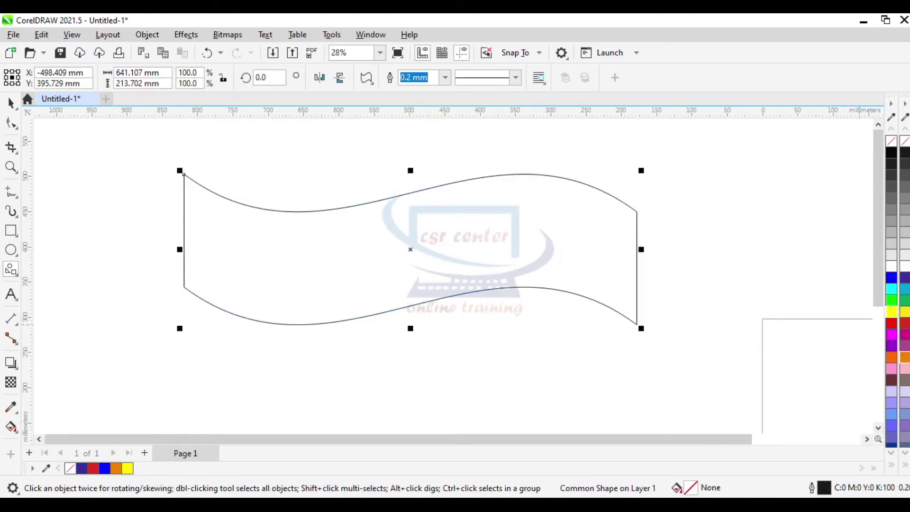
Give the wavy shape a green outline 2.5 mm wide, and open the line style choices
right_click(891, 301)
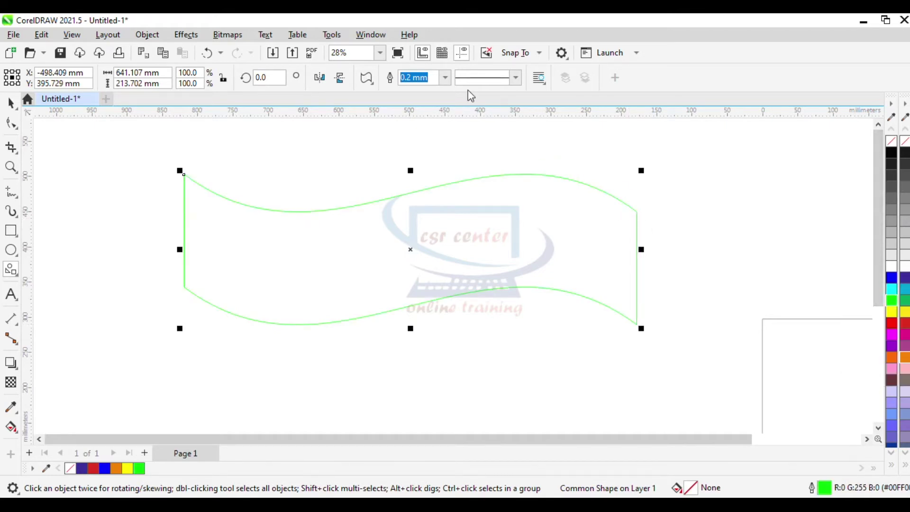
left_click(446, 78)
left_click(421, 191)
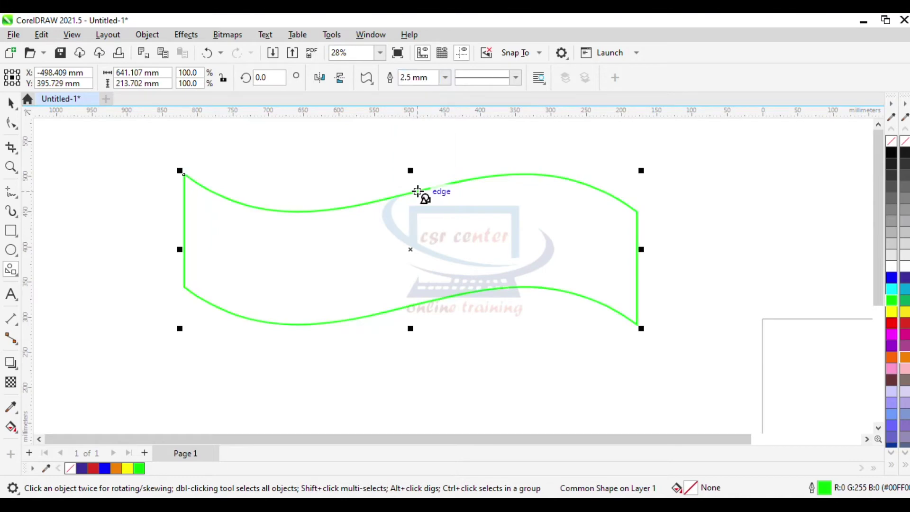
left_click(515, 78)
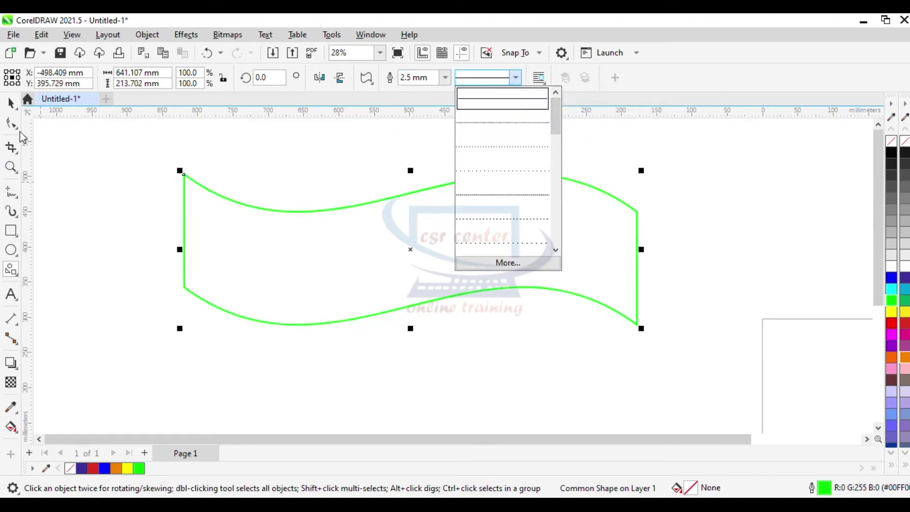
Keep the solid line style, and move the wavy shape up and farther left, away from the page
left_click(413, 249)
scroll(413, 250, "down", 2)
scroll(412, 249, "up", 1)
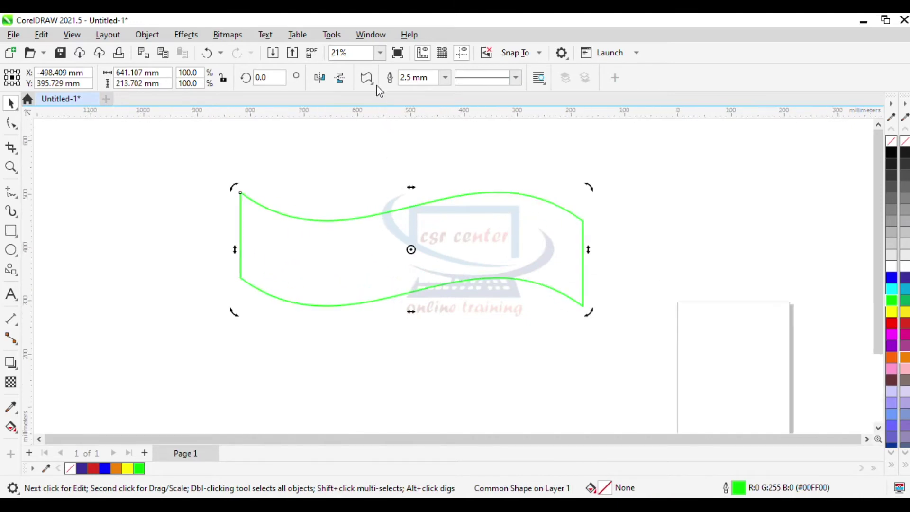
left_click(89, 156)
scroll(89, 156, "down", 2)
Replace the wavy shape with a folded ribbon banner about 1541 by 548 mm, positioned so its right end overlaps the page
left_click(11, 269)
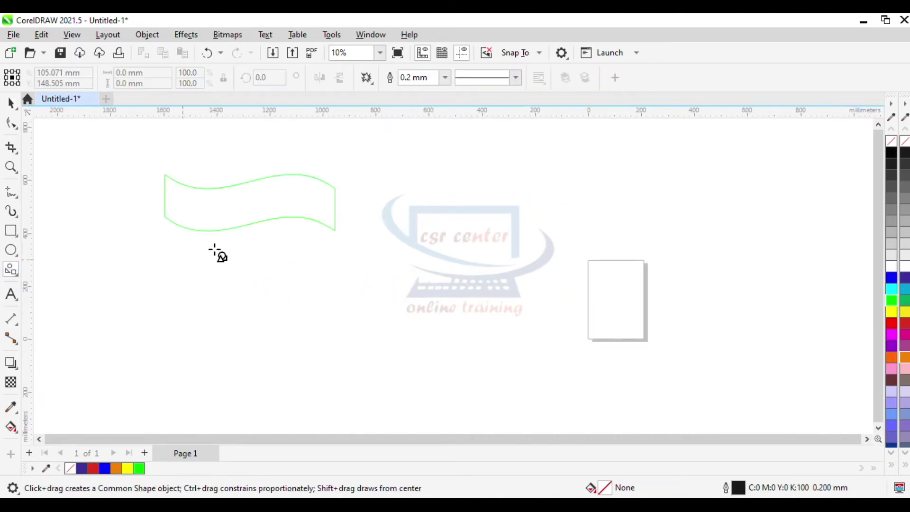
left_click(370, 83)
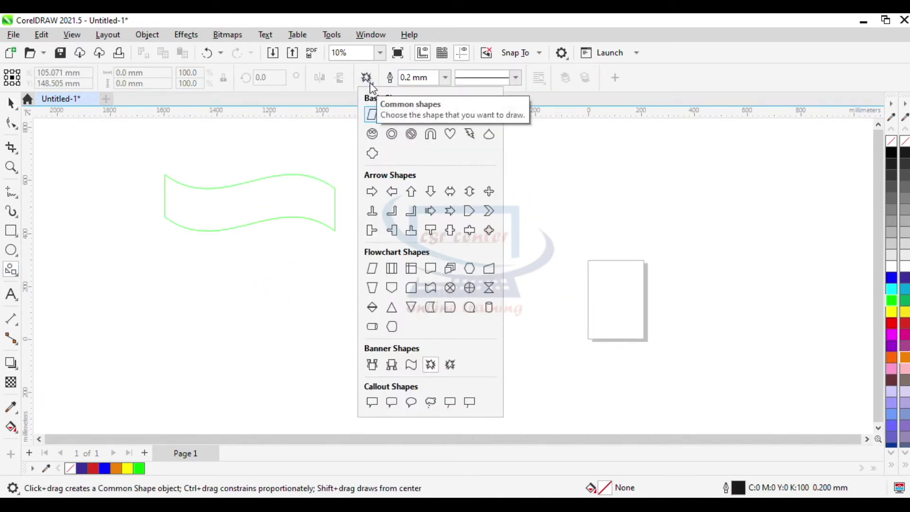
left_click(391, 365)
left_click_drag(426, 178, 807, 325)
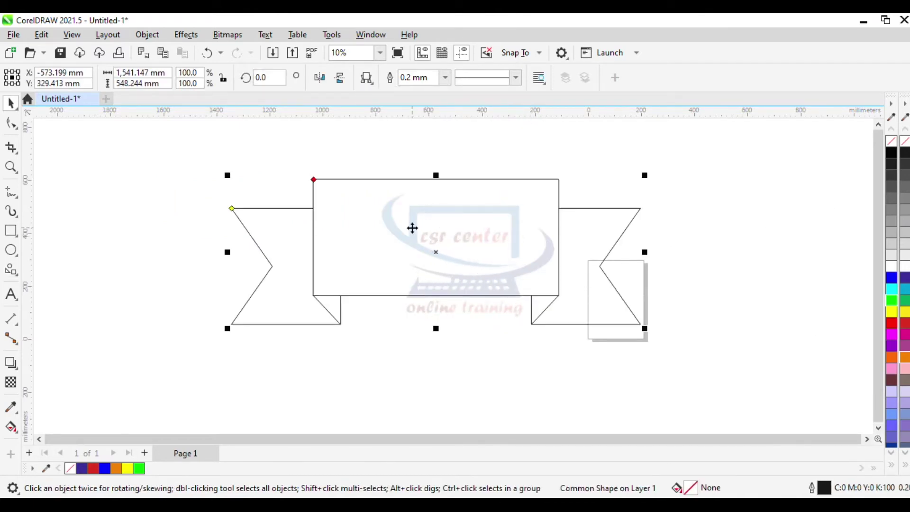
scroll(413, 228, "up", 2)
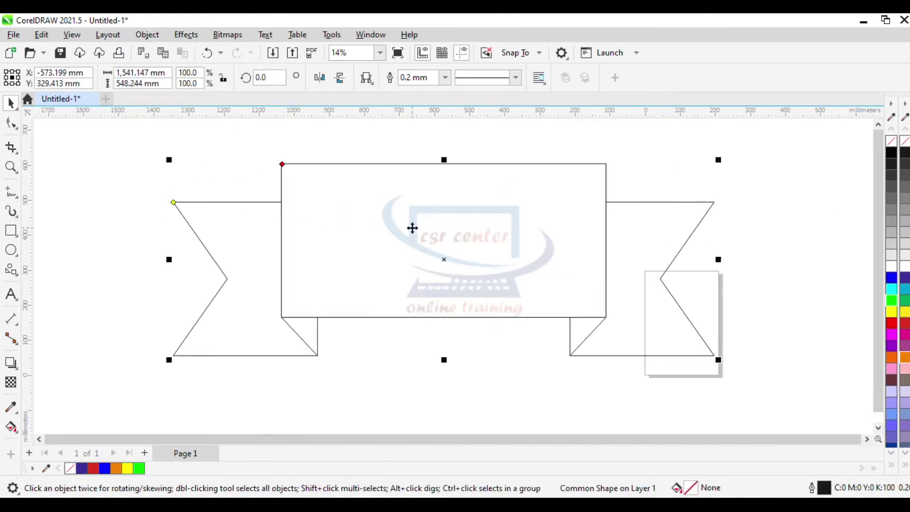
scroll(413, 228, "down", 1)
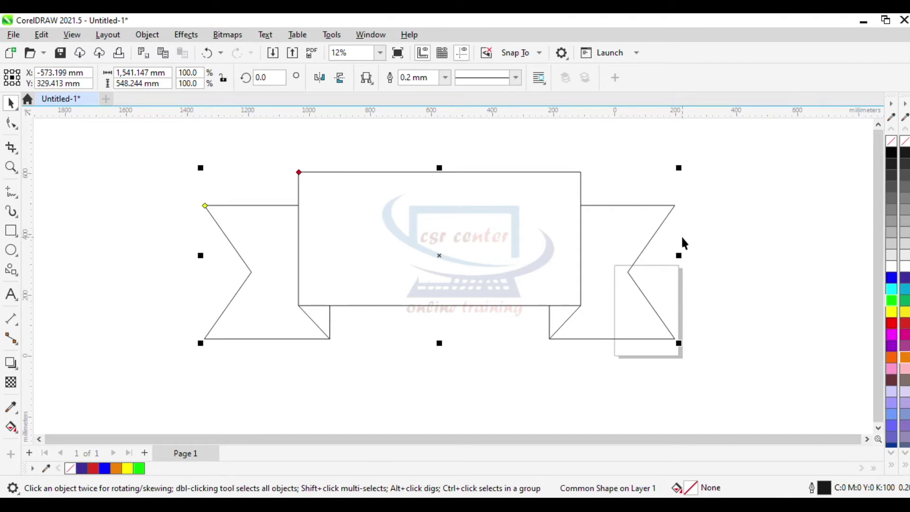
Nest five progressively smaller copies inside the ribbon banner, all scaled about its centre
left_click_drag(681, 167, 660, 184)
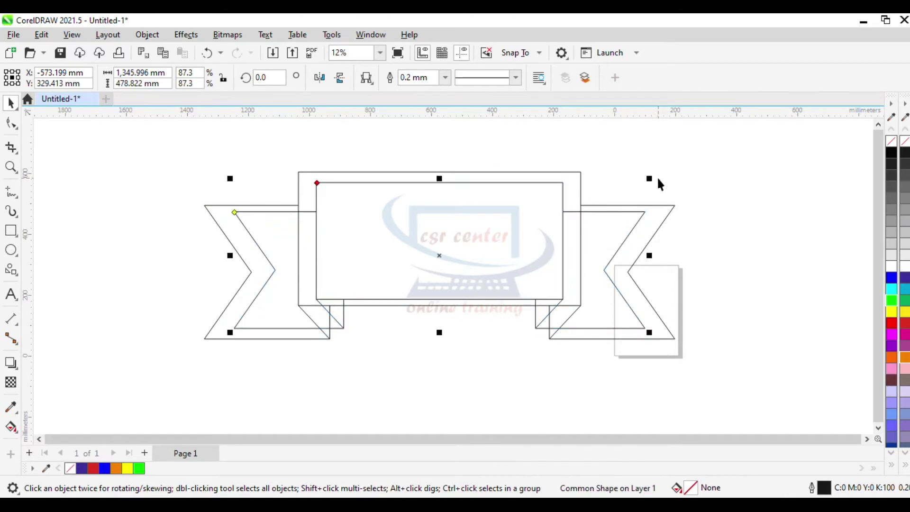
left_click_drag(650, 179, 587, 200)
left_click(784, 273)
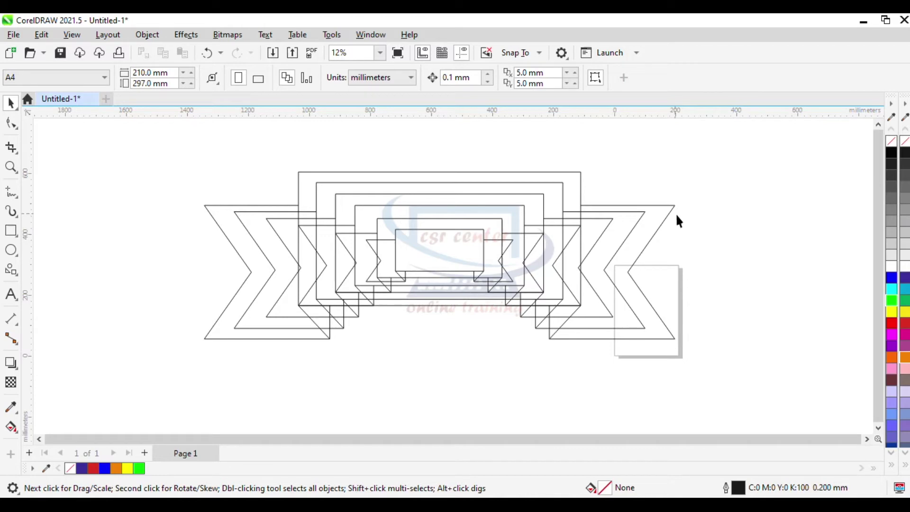
Fill the nested banners with shades of green, alternating light green and grey-green on the four outermost ones
left_click(661, 212)
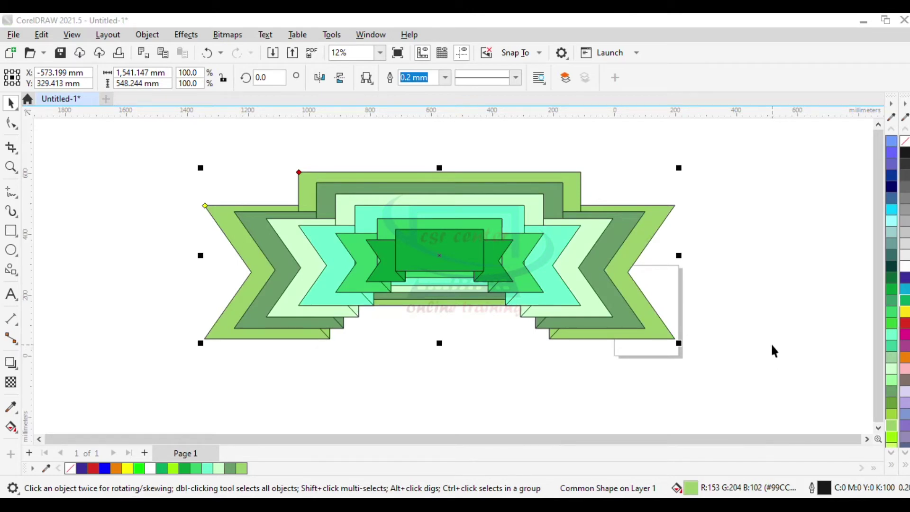
left_click(554, 247)
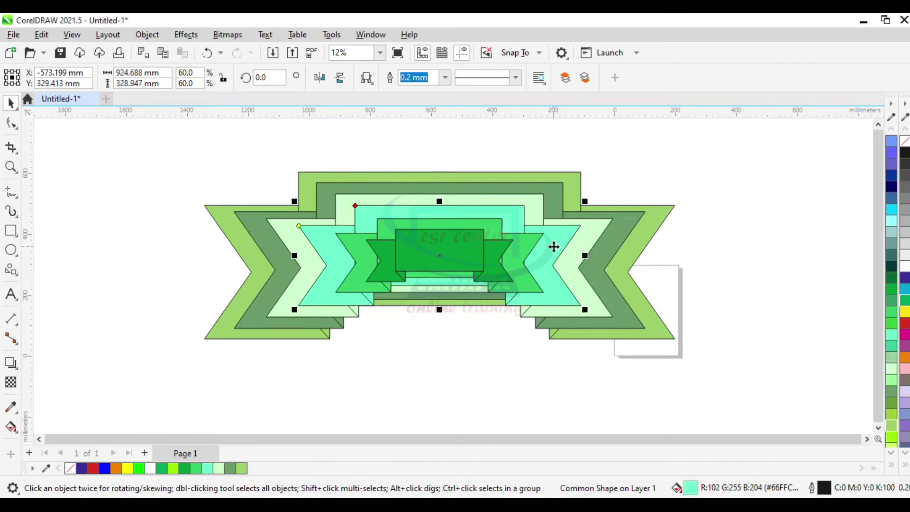
left_click(891, 391)
left_click(588, 229)
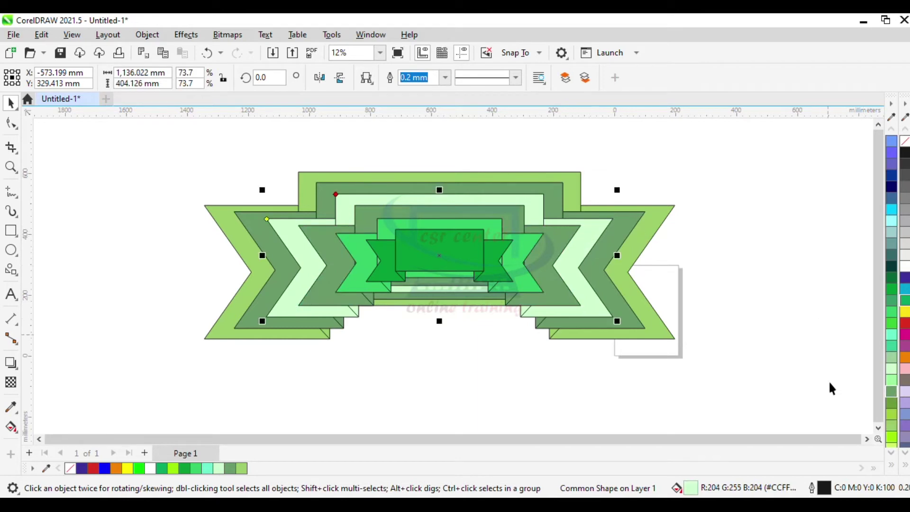
left_click(892, 425)
left_click(181, 193)
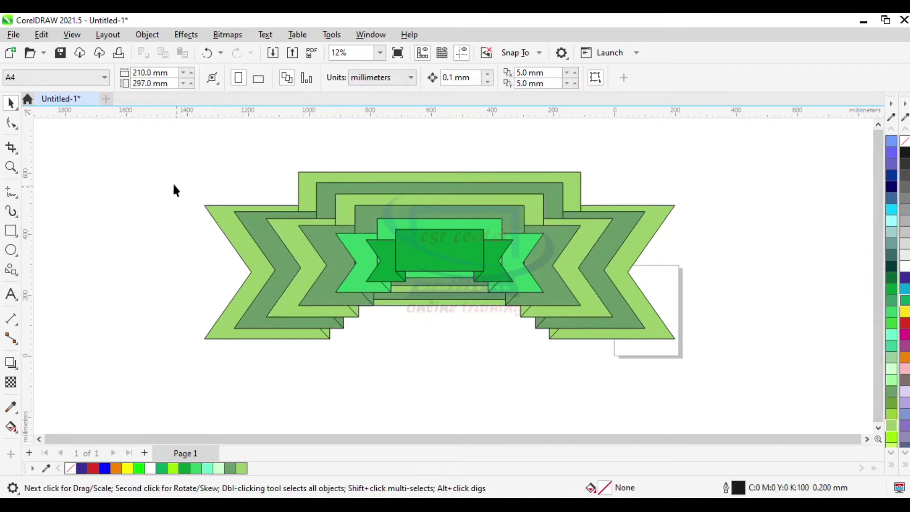
Group all six nested banners and remove their outlines
left_click_drag(579, 366, 713, 359)
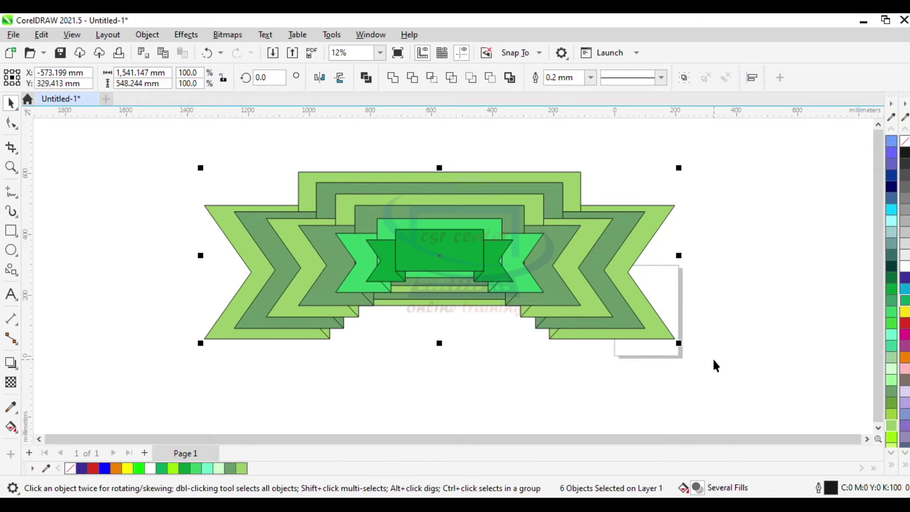
key("ctrl+g")
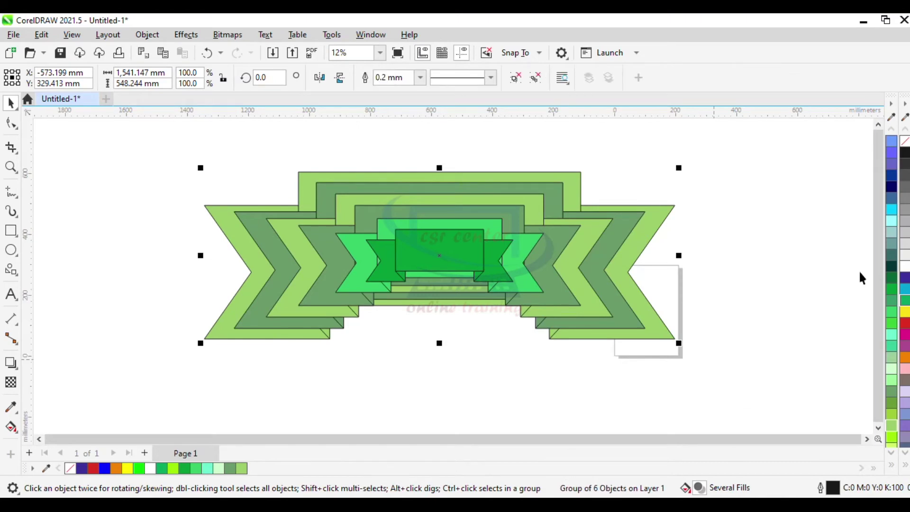
right_click(903, 143)
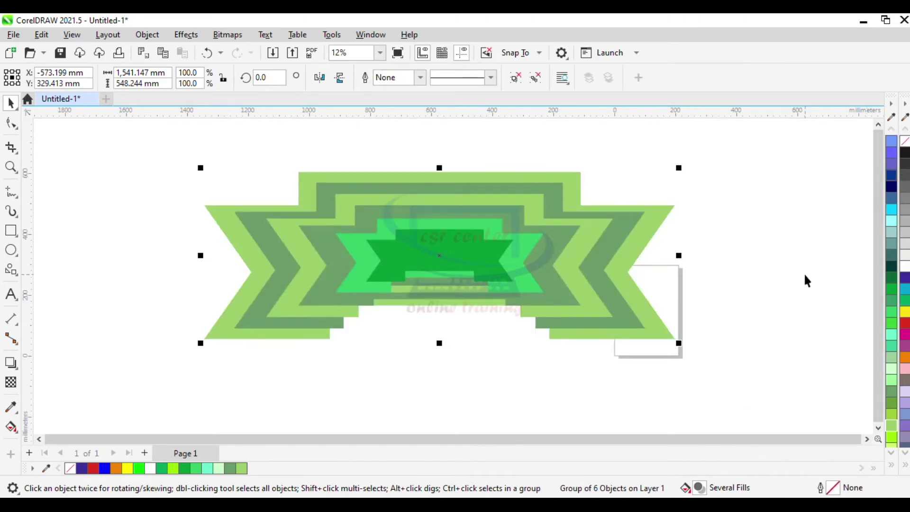
Mirror a copy of the banner group vertically below the original and group the two halves together
scroll(416, 234, "down", 1)
left_click_drag(435, 180, 443, 414)
scroll(443, 414, "down", 1)
left_click_drag(214, 144, 650, 393)
key("ctrl+g")
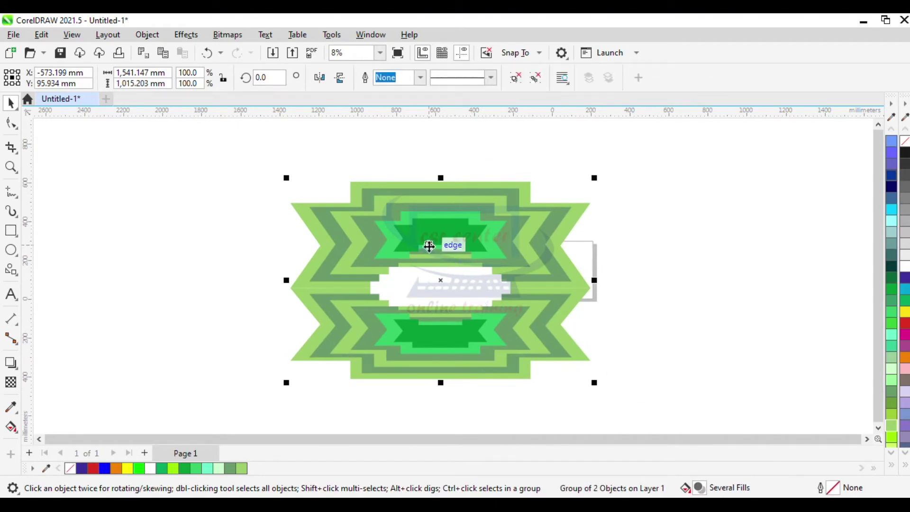
Inspect the mirrored banner pattern up close and delete it
scroll(426, 245, "up", 2)
left_click(742, 270)
left_click(465, 252)
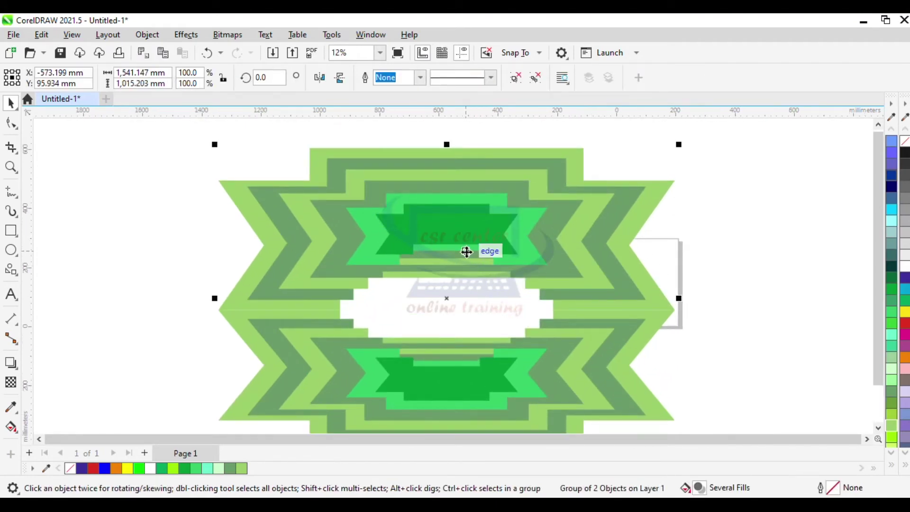
scroll(466, 252, "down", 1)
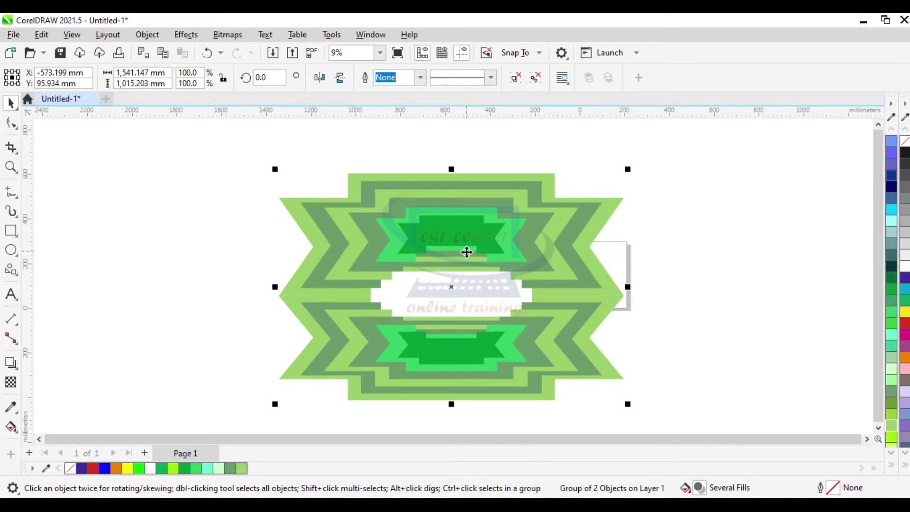
key("Delete")
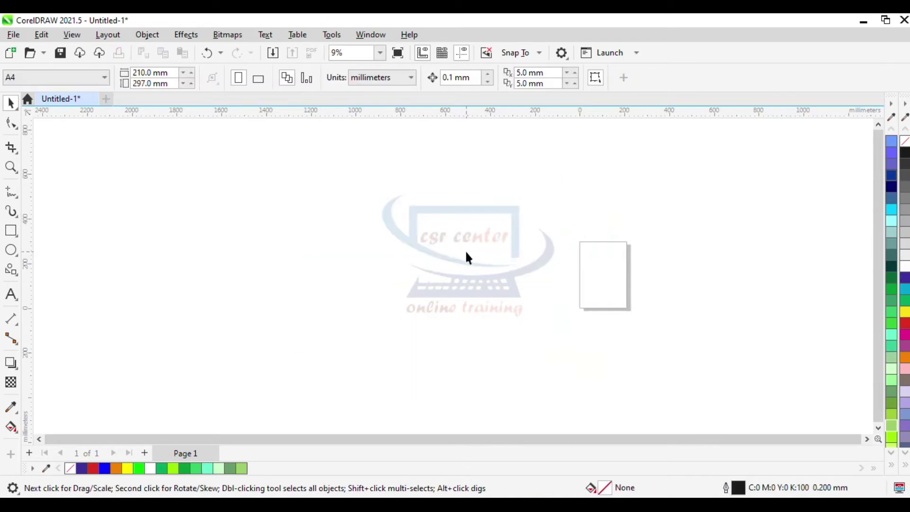
Draw a heart about 1273 by 851 mm beside the page with the Common Shapes tool, and shift it slightly up and away from the page
left_click(11, 269)
left_click(366, 78)
left_click(451, 131)
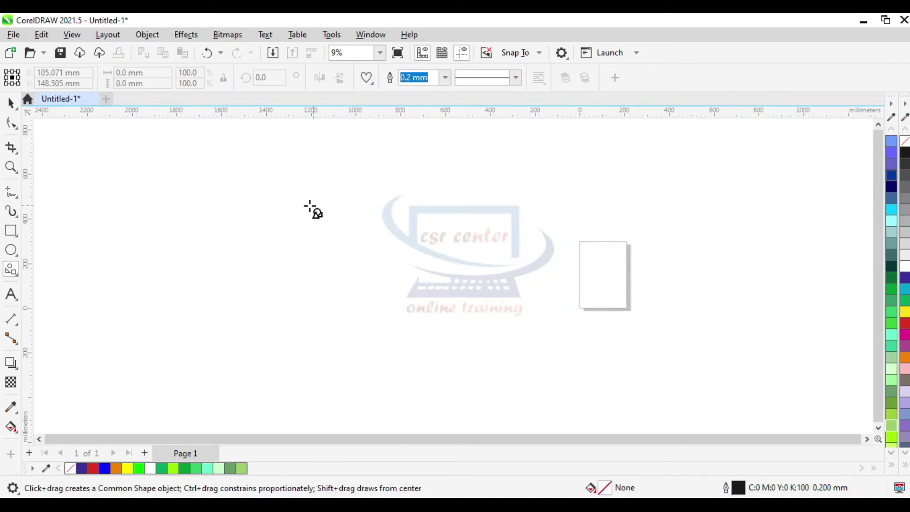
left_click_drag(285, 184, 577, 380)
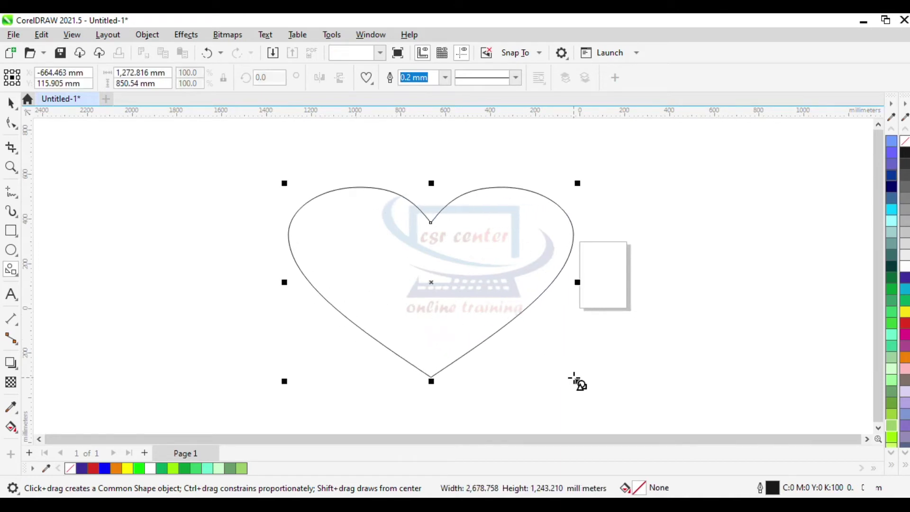
key("space")
left_click_drag(431, 281, 404, 274)
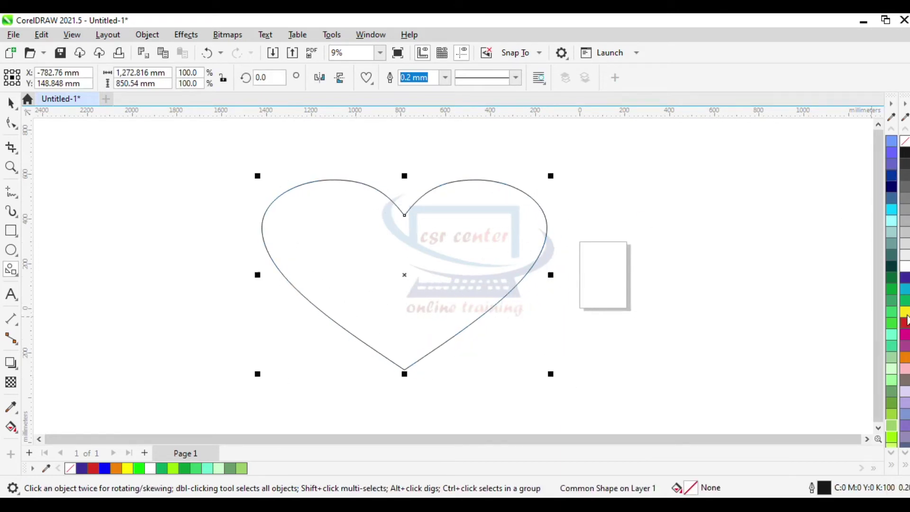
Give the heart a red outline 10 mm wide
right_click(905, 327)
left_click(445, 77)
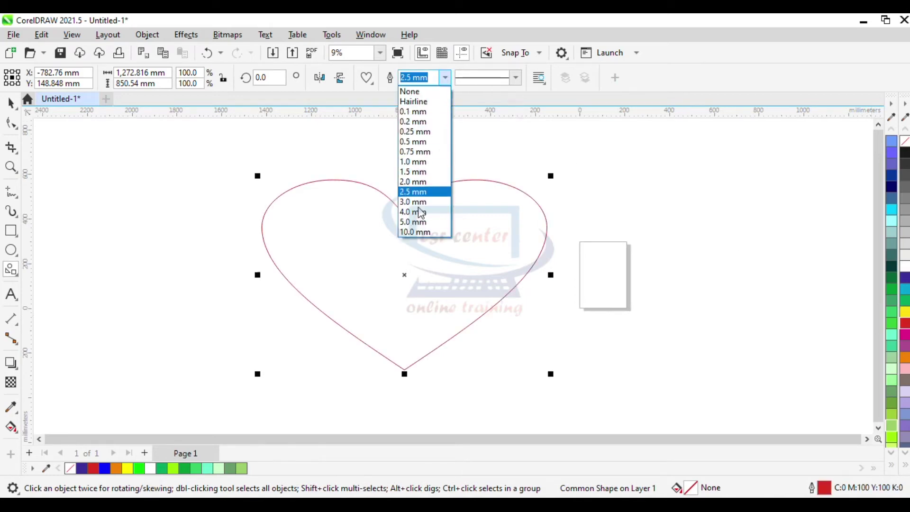
left_click(418, 211)
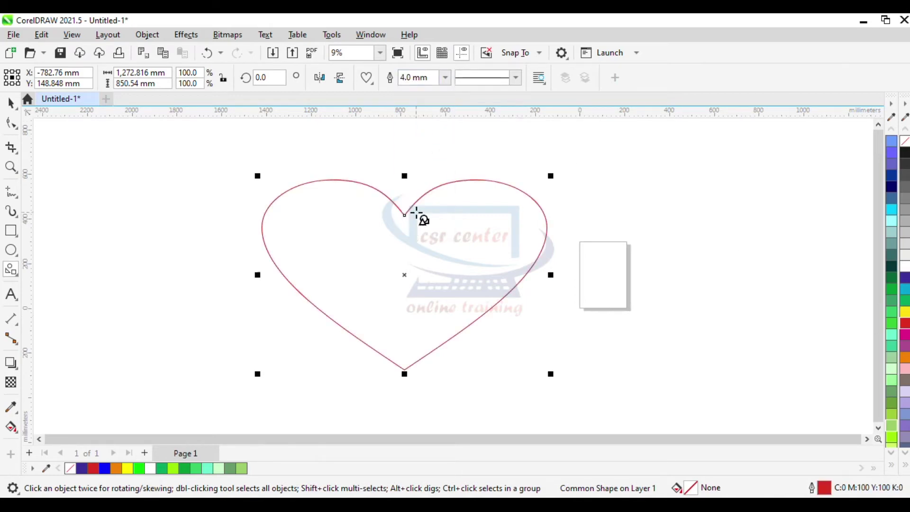
left_click(444, 78)
left_click(424, 234)
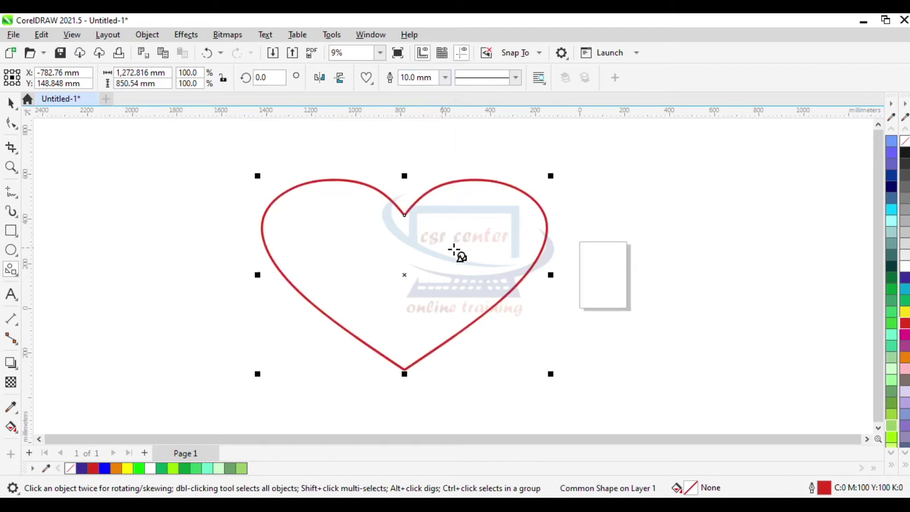
Fill the heart with green (#339966) and move it far left of the page to clear the drawing space
left_click_drag(405, 275, 390, 264)
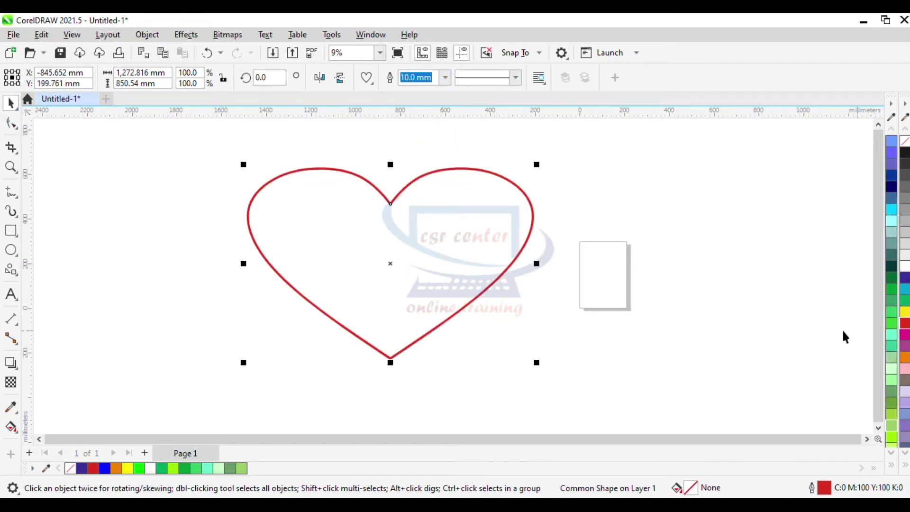
left_click(892, 302)
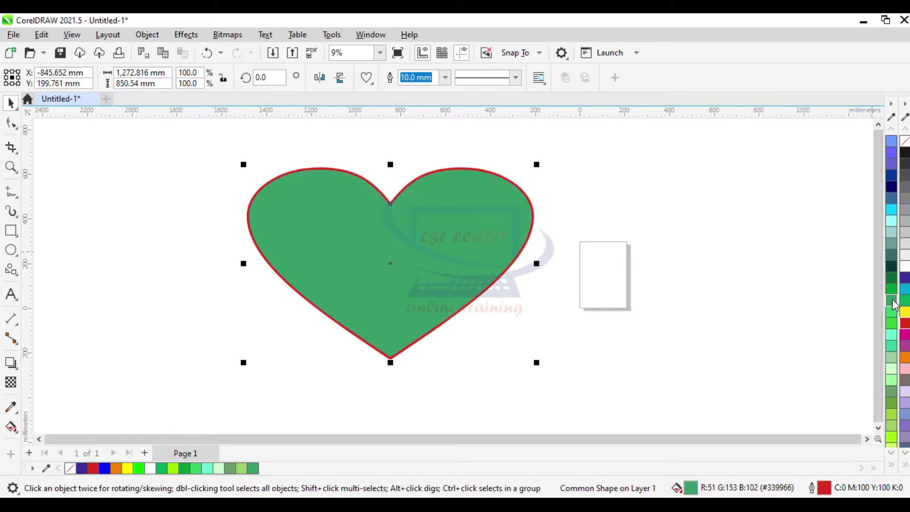
left_click_drag(394, 264, 170, 238)
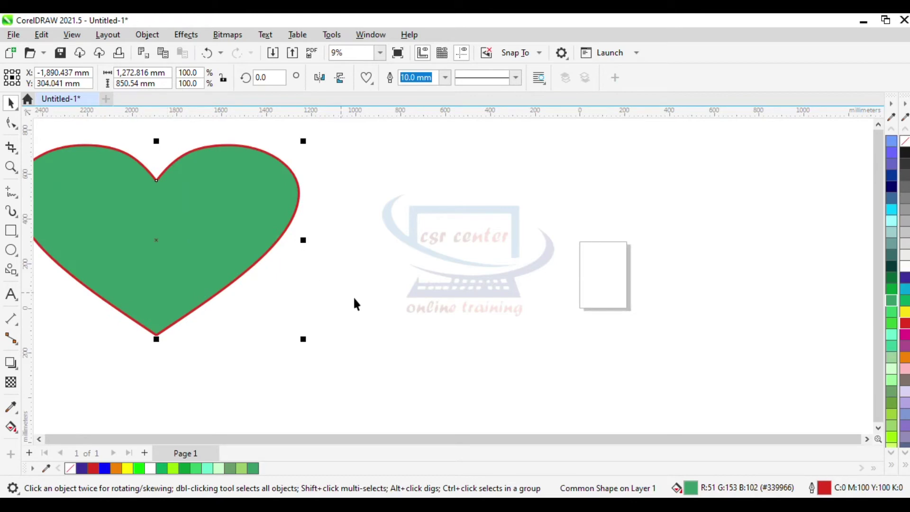
left_click(356, 304)
Draw a radial effect about 1250 mm across with the Impact tool, and place it between the heart and the page
left_click(14, 274)
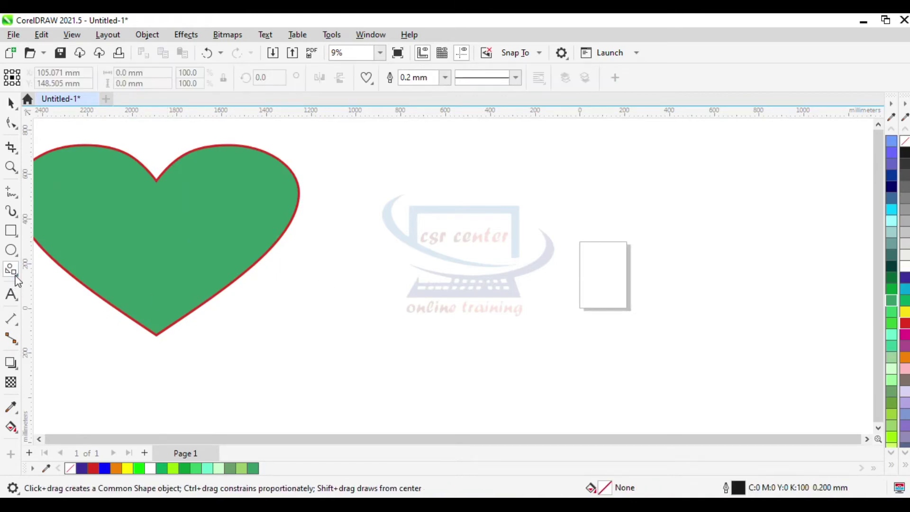
left_click(17, 275)
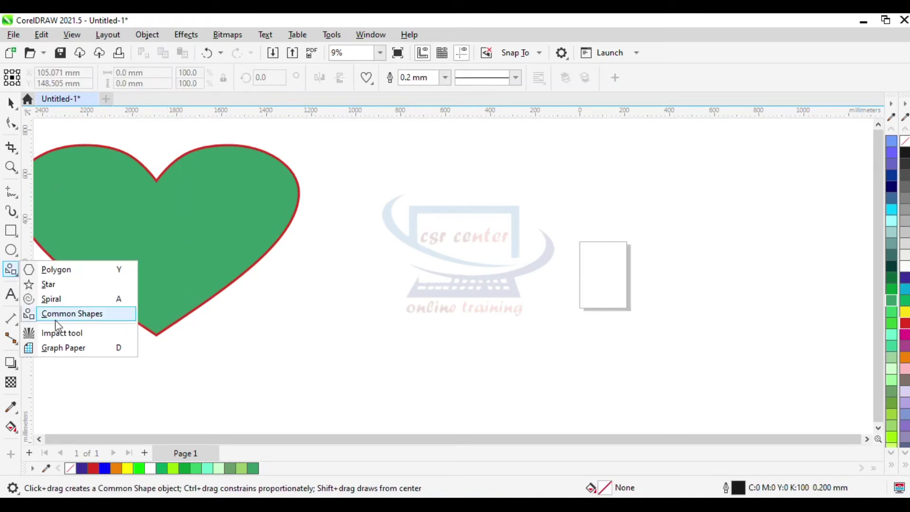
left_click(65, 333)
left_click_drag(540, 217, 620, 328)
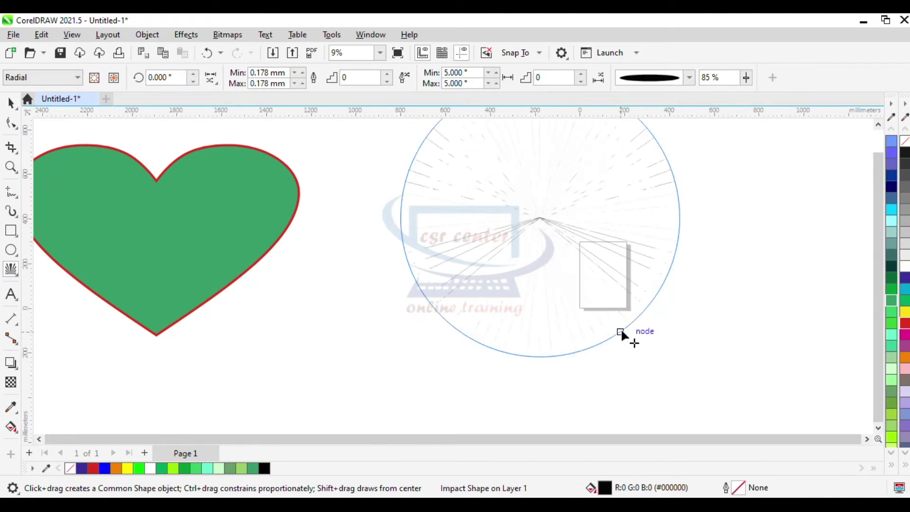
scroll(621, 328, "down", 1)
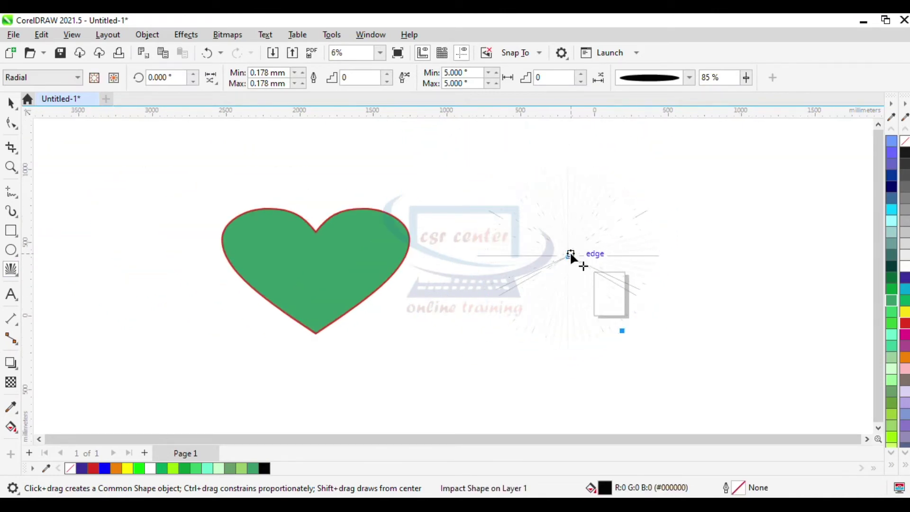
left_click(11, 103)
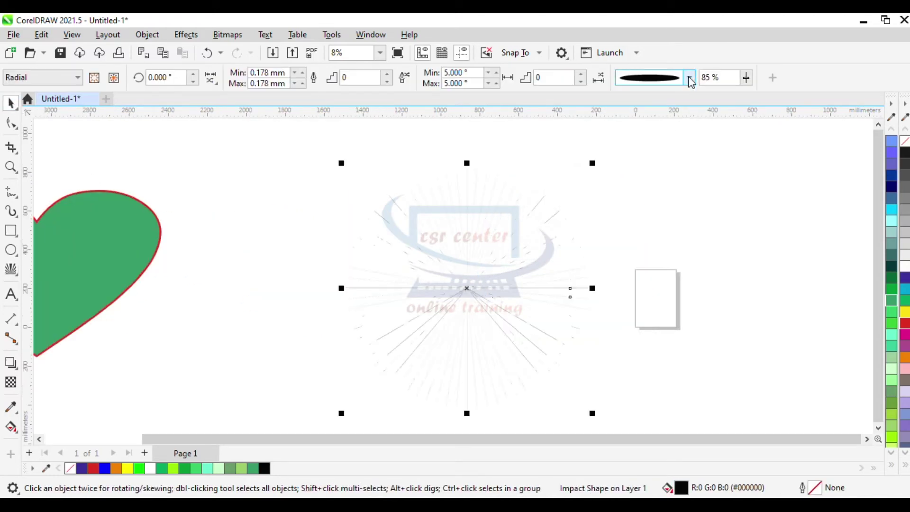
Change the radial effect's line style to the diamond-shaped one and color its lines red
left_click(690, 78)
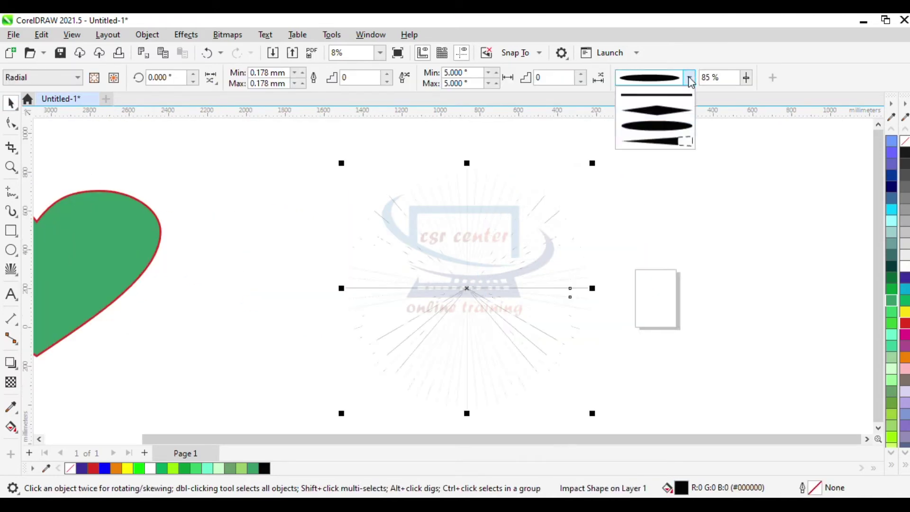
left_click(667, 112)
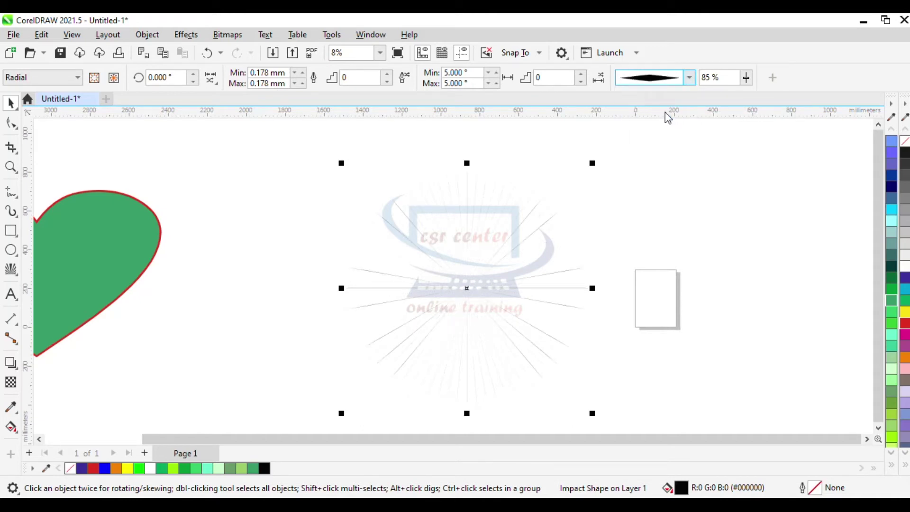
left_click(905, 324)
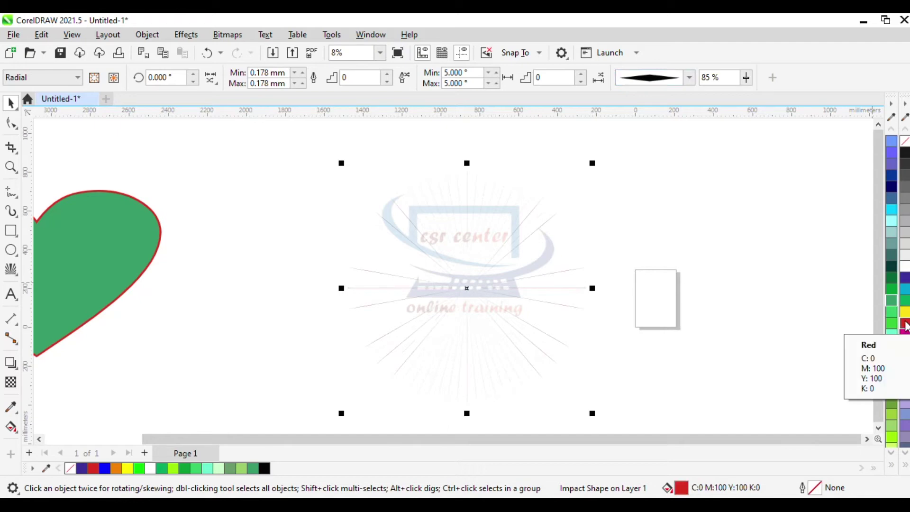
scroll(525, 268, "up", 4)
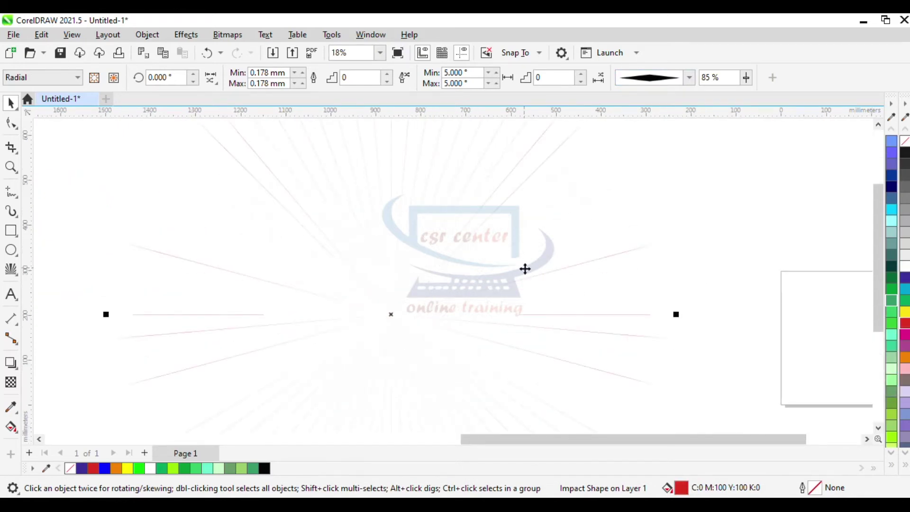
Switch the impact effect to the Parallel style and move it up and left
left_click(76, 79)
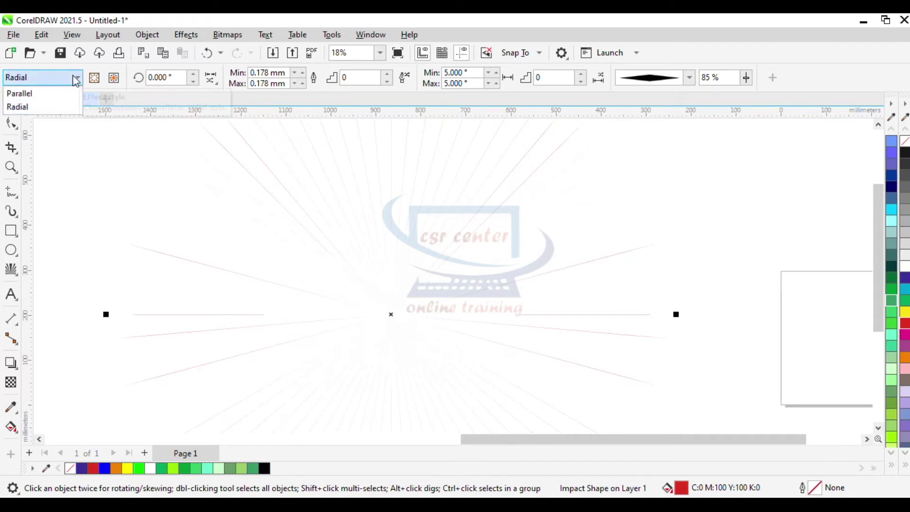
left_click(43, 94)
left_click_drag(447, 378, 403, 292)
scroll(399, 276, "up", 2)
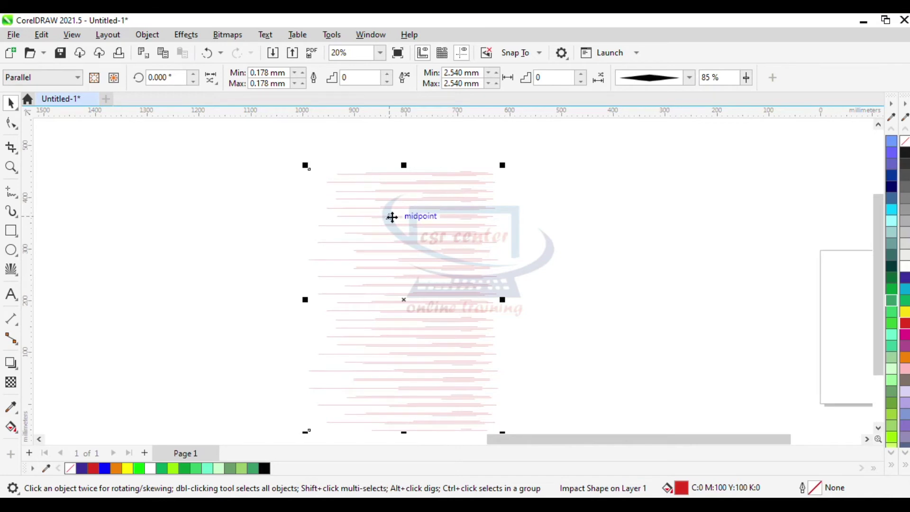
Switch the impact effect back to the Radial style and set its angle of rotation to 3°
left_click(42, 77)
left_click(27, 108)
scroll(411, 242, "down", 2)
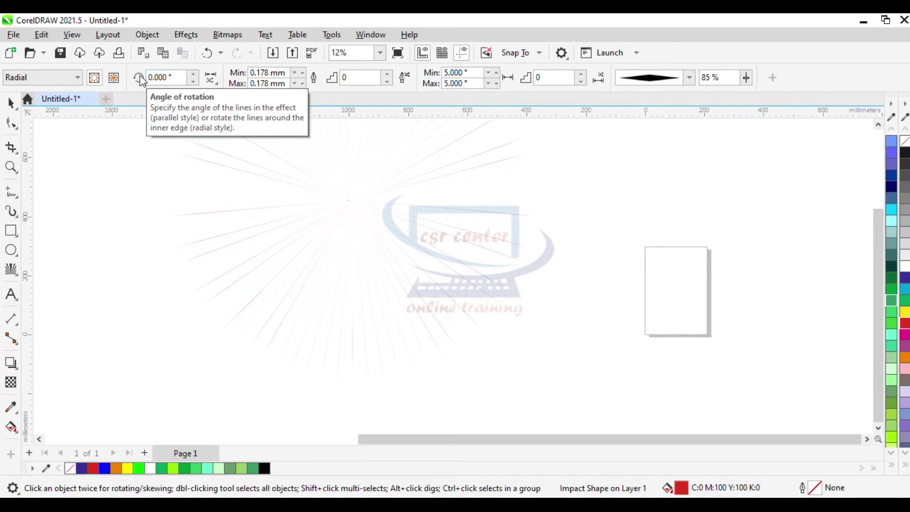
left_click(173, 78)
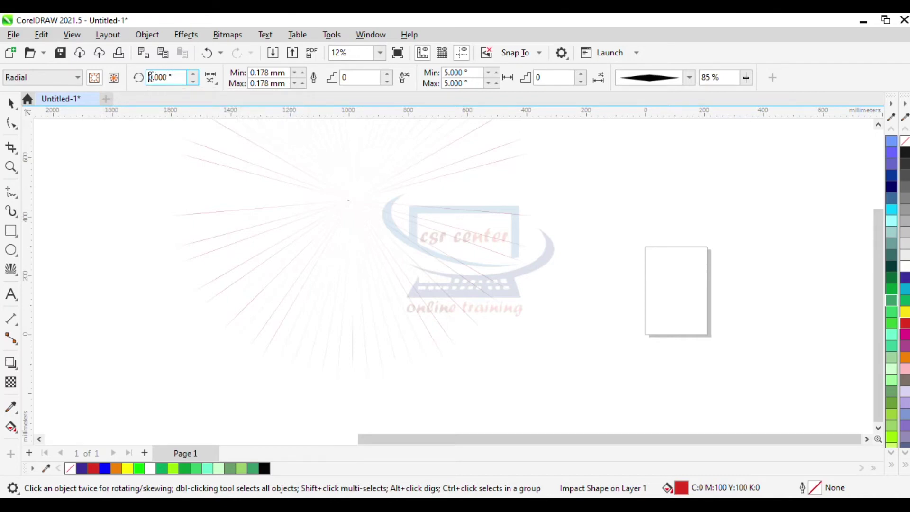
key("Delete")
type("3")
key("Return")
Set the radial effect's minimum line width to 4.178 mm and its width steps to 8
left_click(255, 71)
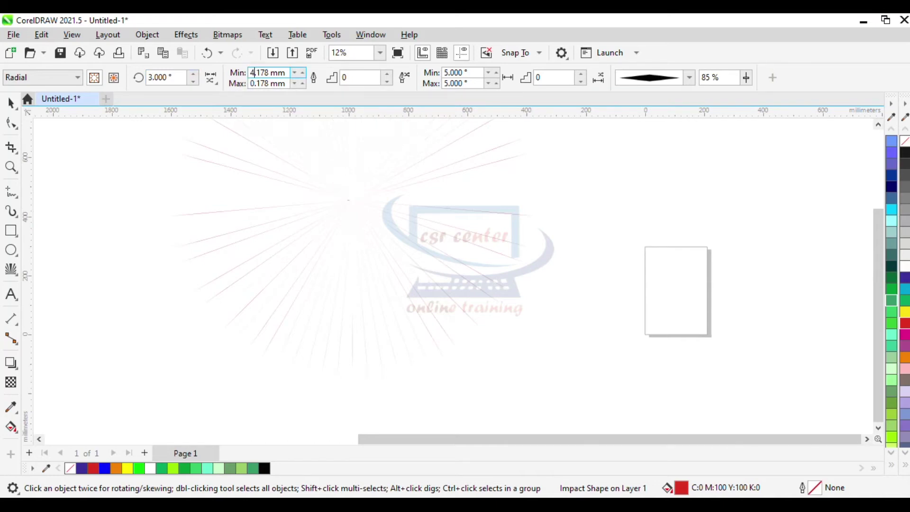
type("4")
key("Return")
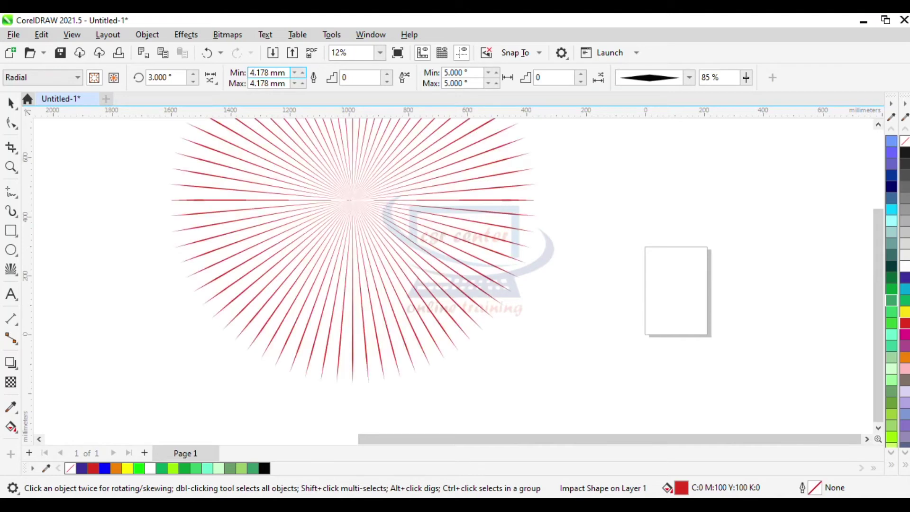
scroll(339, 193, "down", 1)
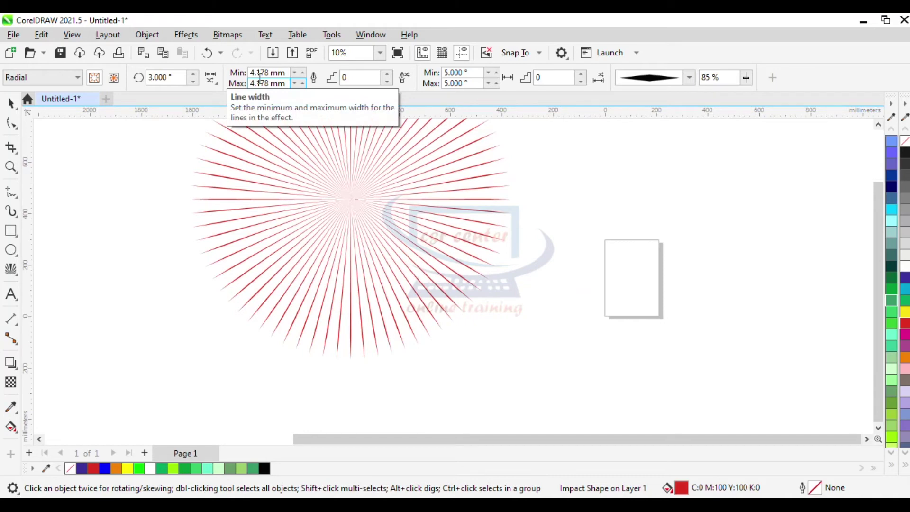
left_click(343, 78)
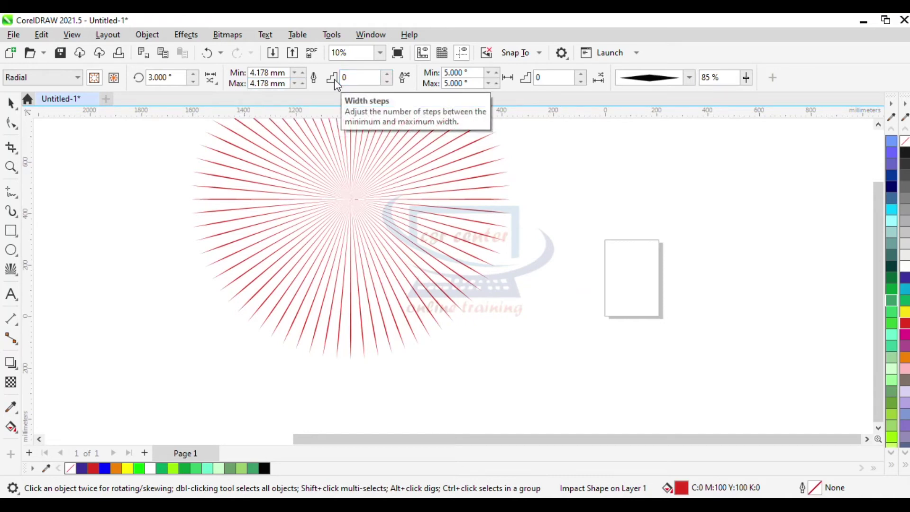
double_click(341, 78)
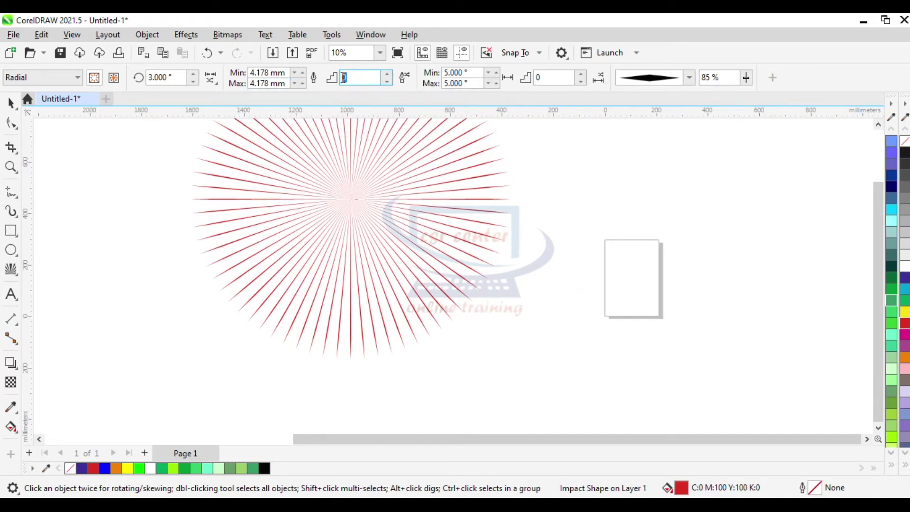
type("8")
key("Return")
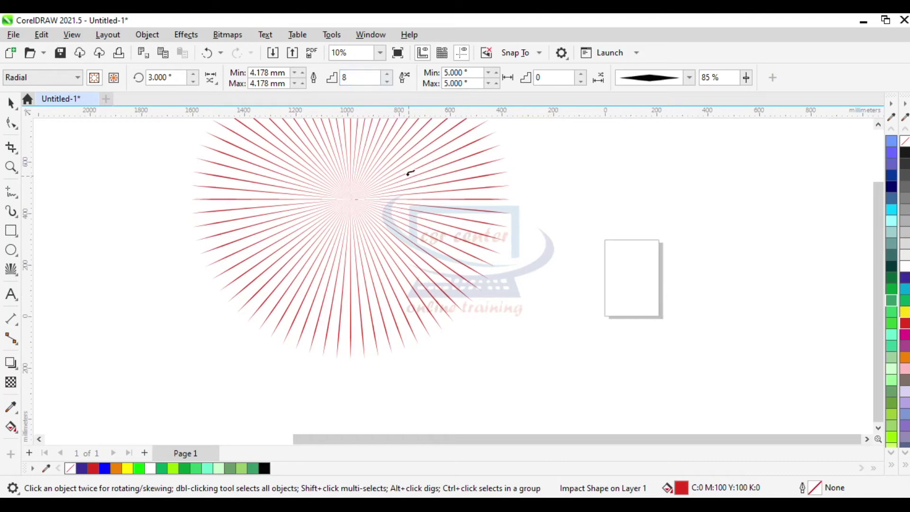
Set the radial effect's line spacing to a minimum of 4° and a maximum of 6°
left_click(450, 73)
left_click_drag(447, 73, 445, 72)
type("4")
key("Return")
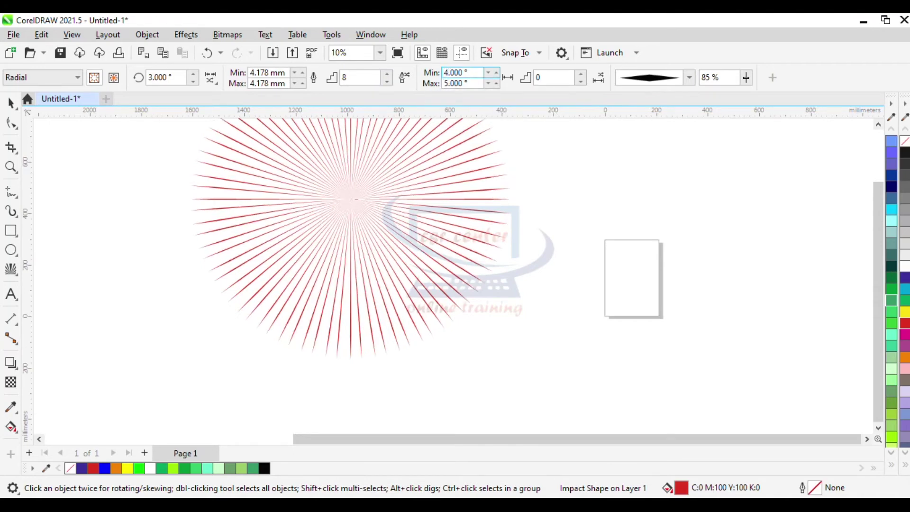
scroll(378, 189, "up", 3)
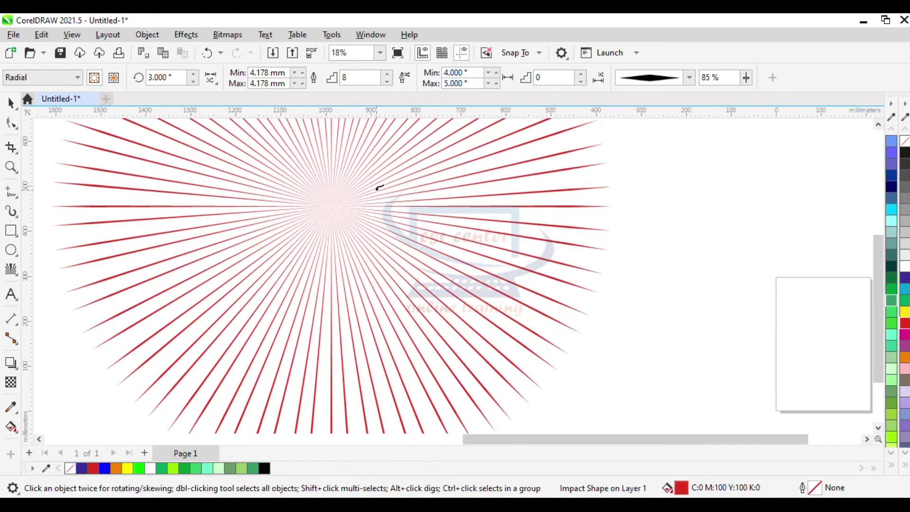
left_click_drag(448, 84, 445, 83)
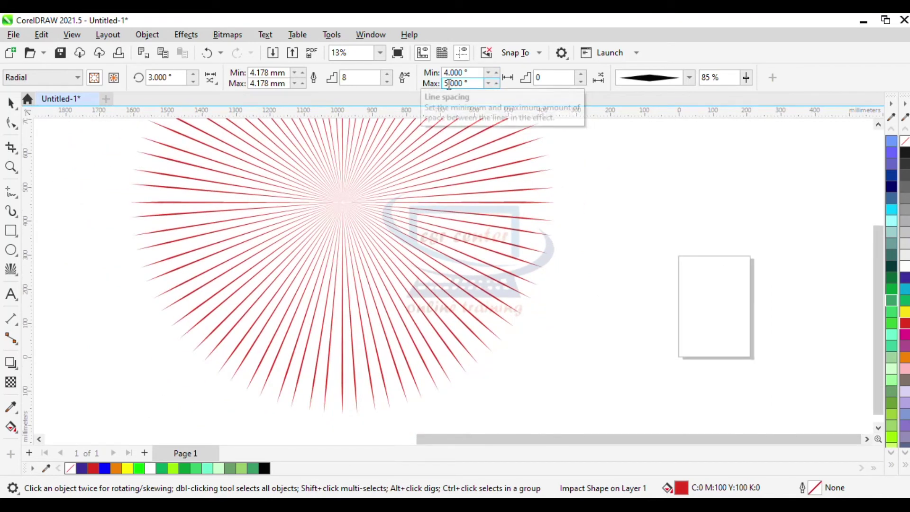
type("6")
key("Return")
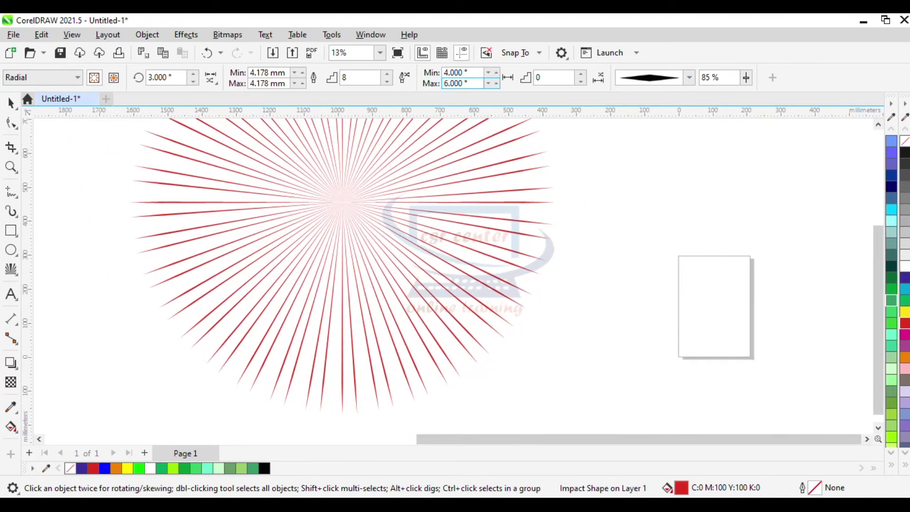
scroll(393, 207, "up", 2)
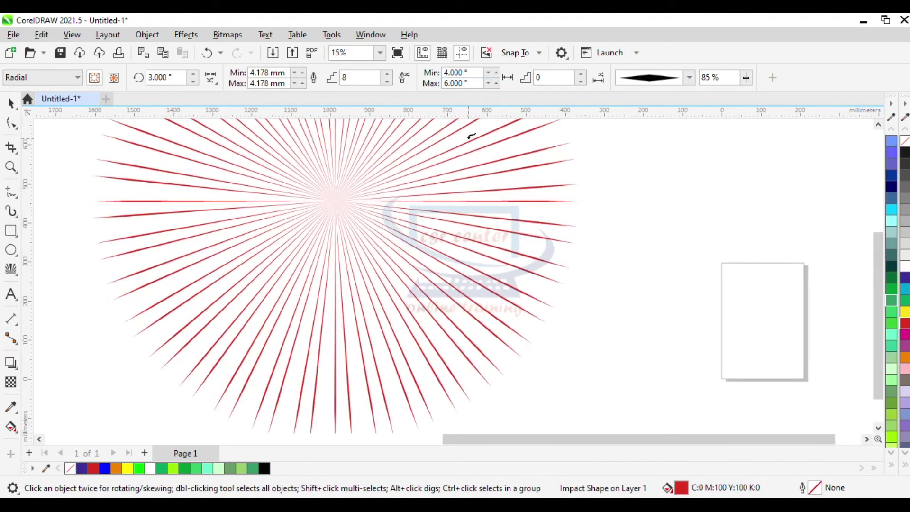
Try a denser radial effect by setting the maximum line spacing to 2°
left_click_drag(448, 84, 444, 84)
type("2")
key("Return")
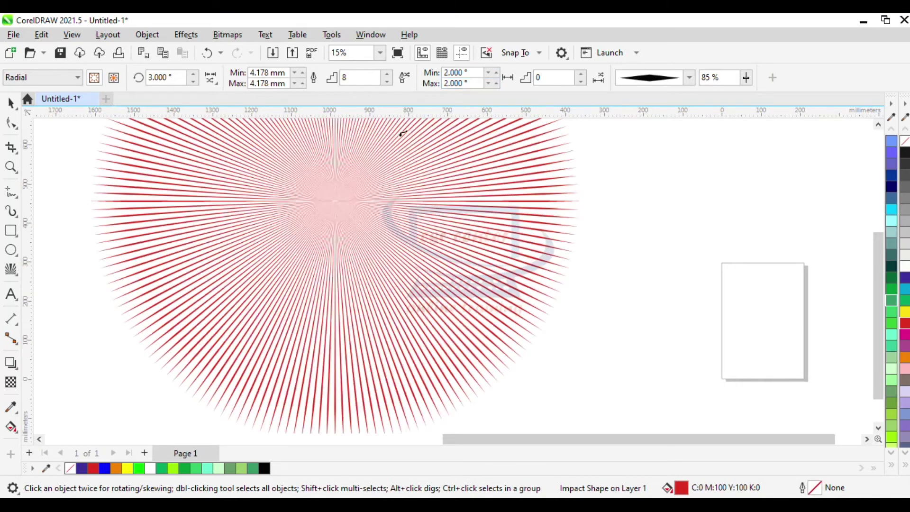
scroll(361, 175, "up", 3)
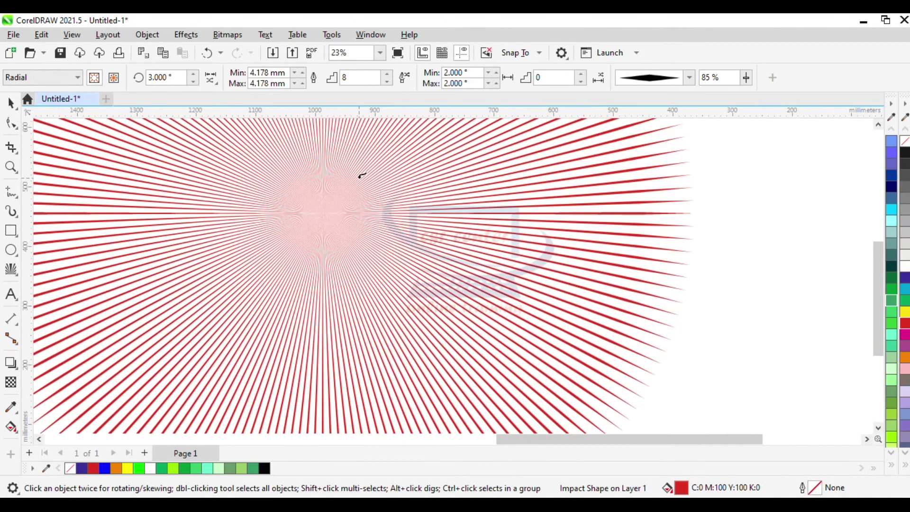
scroll(361, 174, "down", 3)
Set the radial effect's minimum line spacing to 5° and its spacing steps to 3
left_click_drag(449, 73, 444, 72)
type("5")
key("Return")
scroll(339, 222, "up", 2)
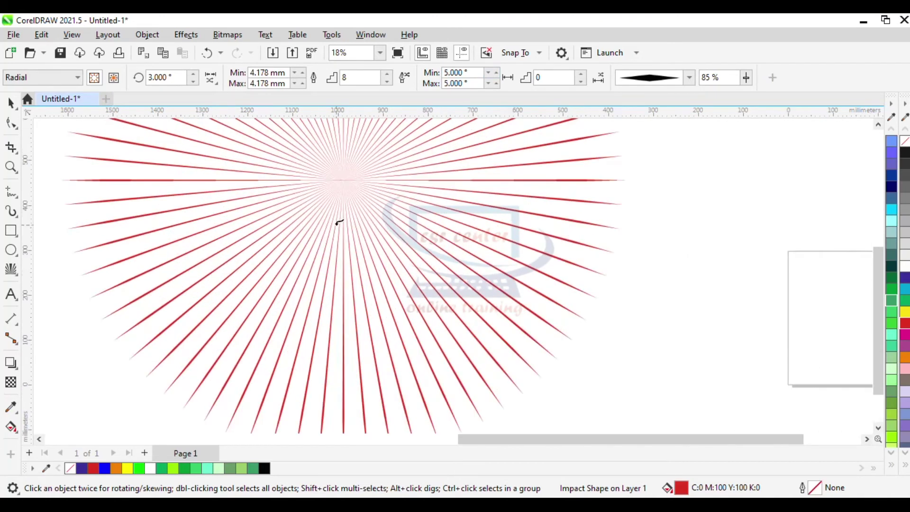
scroll(339, 223, "down", 3)
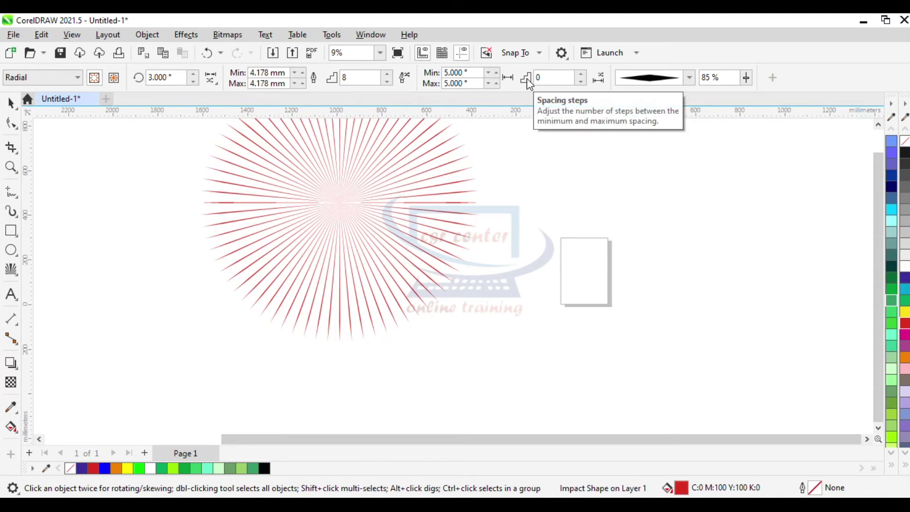
left_click(538, 77)
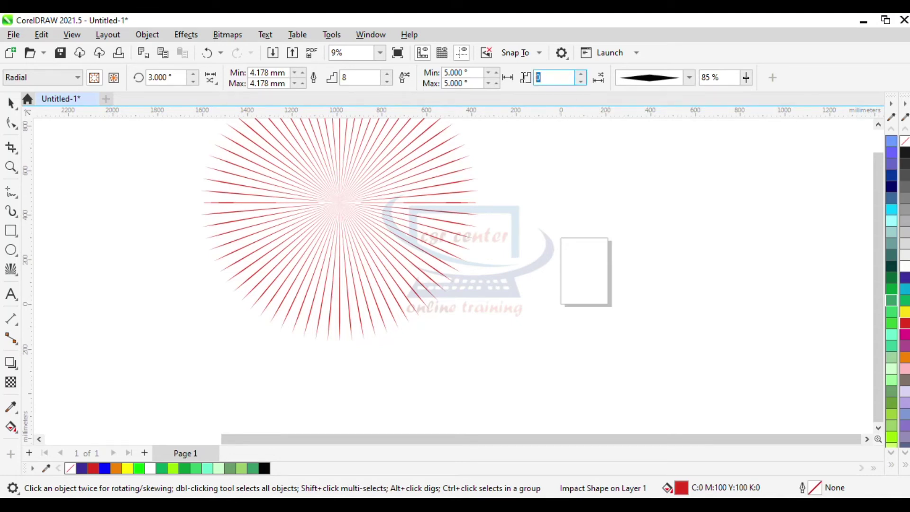
type("3")
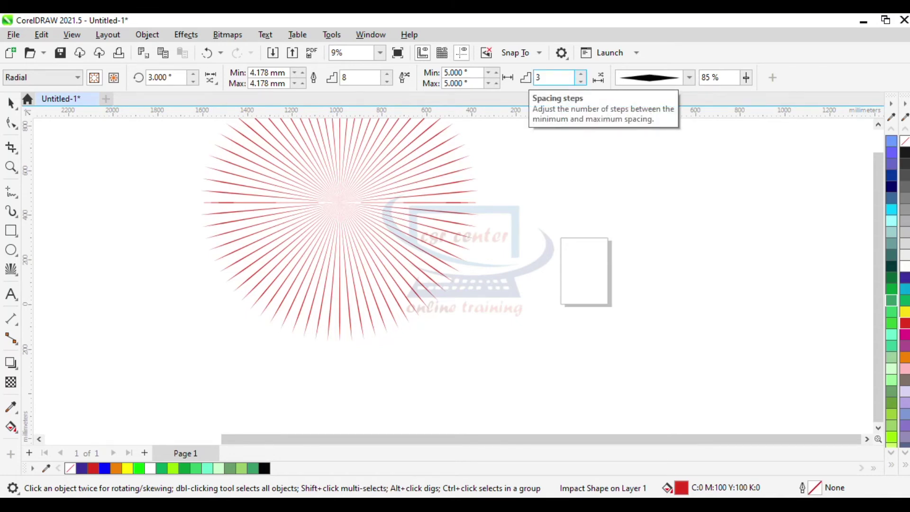
key("Return")
scroll(221, 145, "down", 1)
Move the green heart to the far side of the page, beyond the radial effect, and remove its fill
key("space")
left_click(71, 223)
left_click_drag(71, 224, 767, 205)
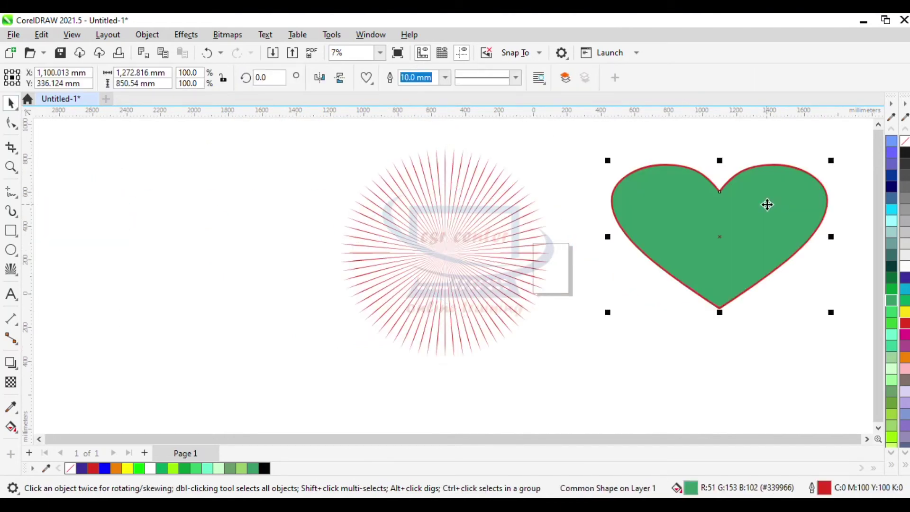
left_click(905, 144)
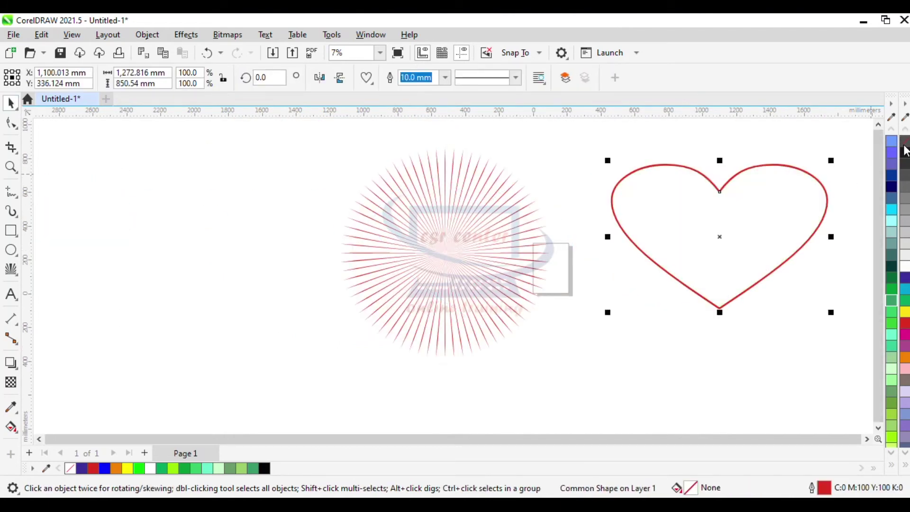
Color the radial effect's fill and outline blue (C:100 M:100), and PowerClip it inside the heart outline
left_click(476, 221)
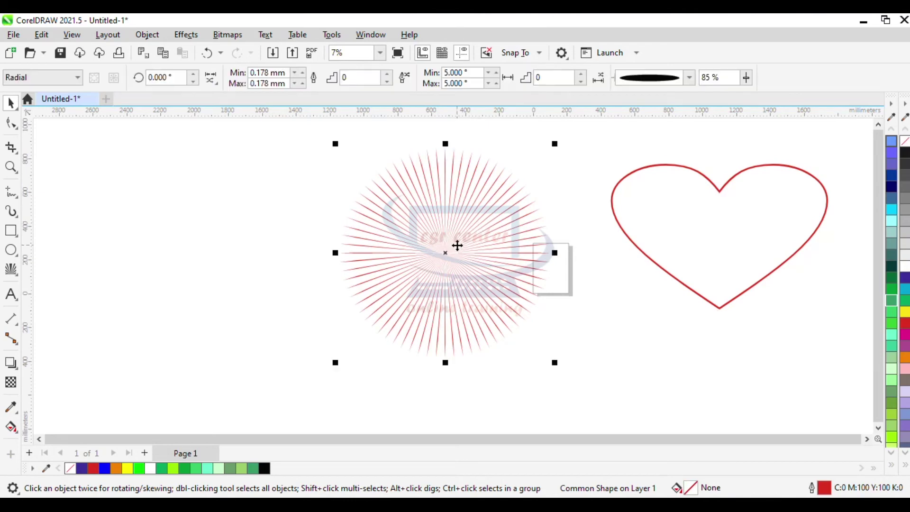
left_click(905, 279)
right_click(905, 280)
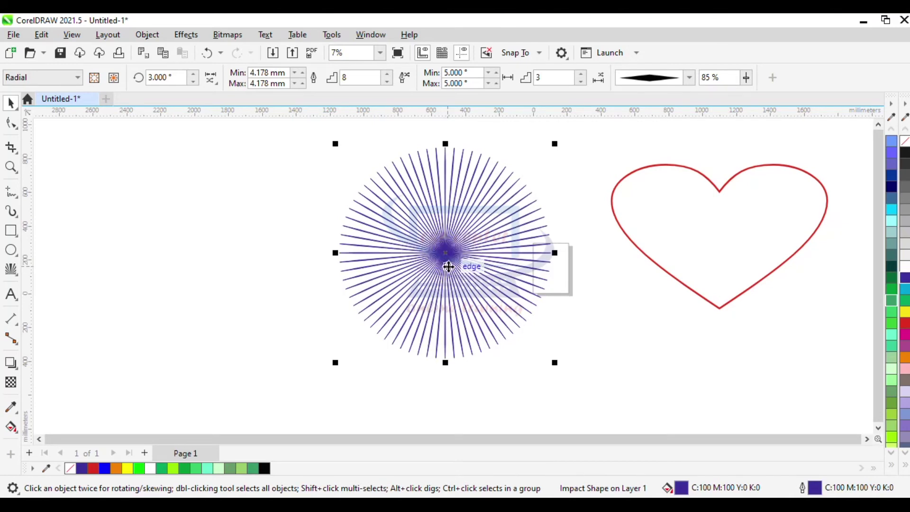
left_click_drag(445, 248, 669, 226)
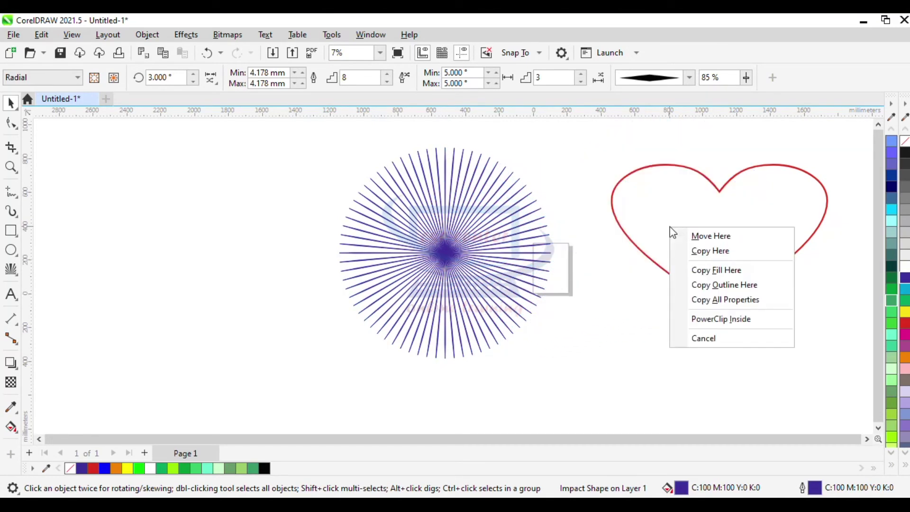
left_click(718, 319)
left_click(801, 310)
Move the PowerClip heart left of the page and reshape it to about 1014 × 1013 mm
left_click(782, 200)
left_click_drag(786, 199, 371, 210)
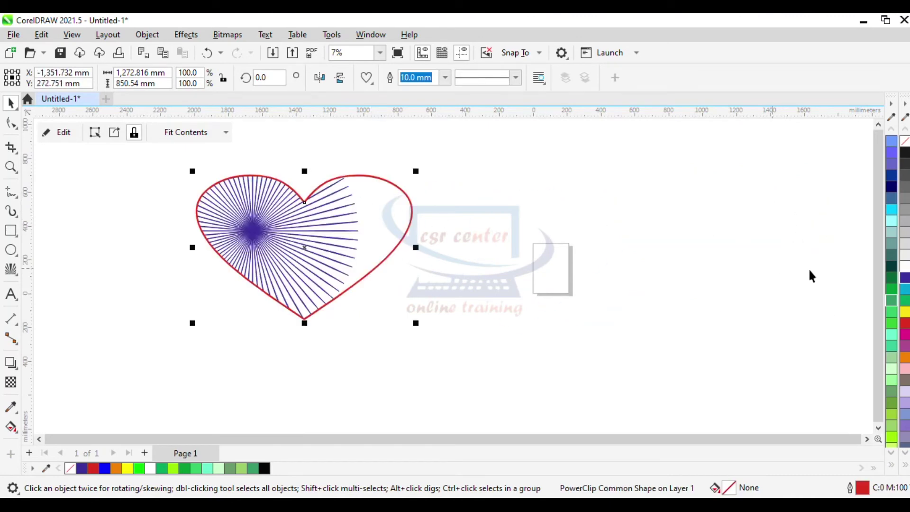
right_click(906, 277)
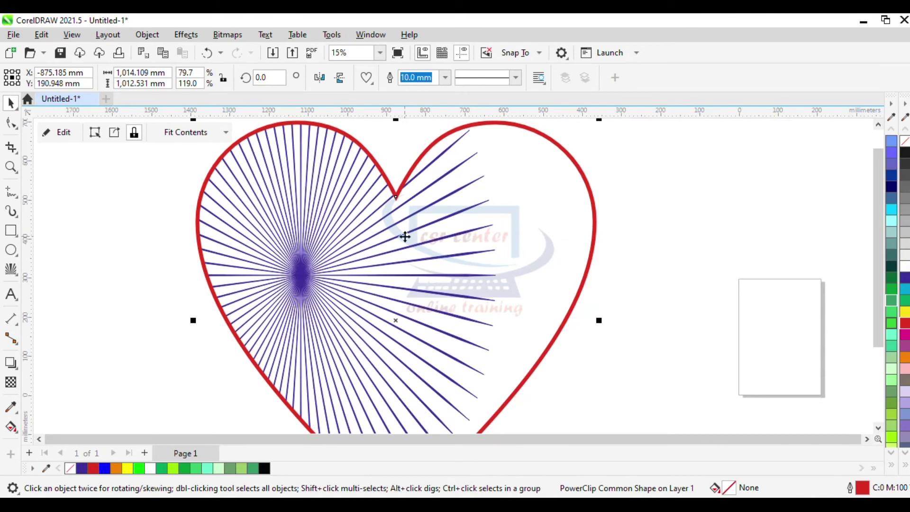
scroll(405, 236, "down", 1)
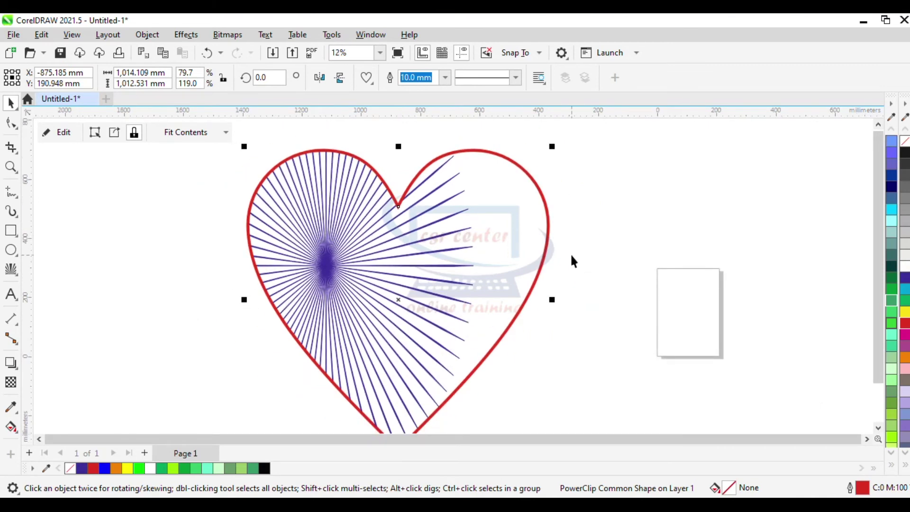
Delete the PowerClip heart, draw a new radial effect about 880 mm across, and center it on the page
key("Delete")
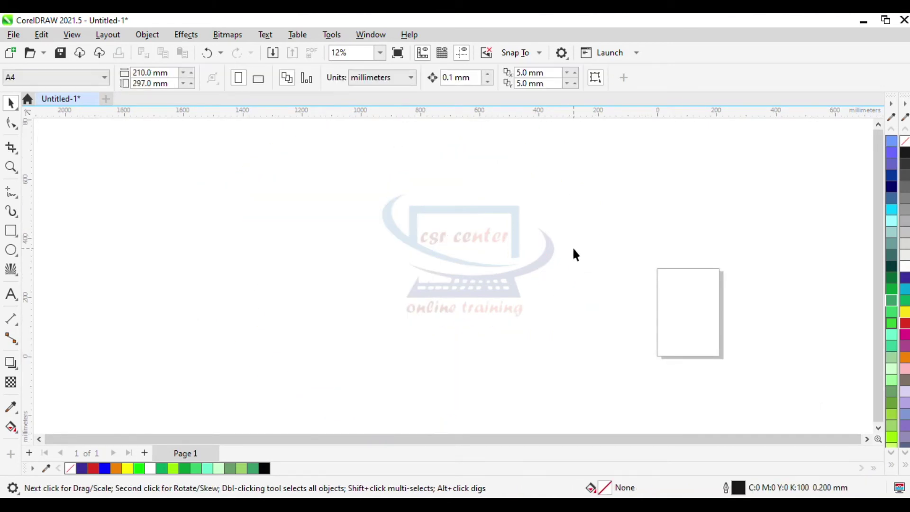
left_click(13, 273)
left_click_drag(307, 193, 384, 299)
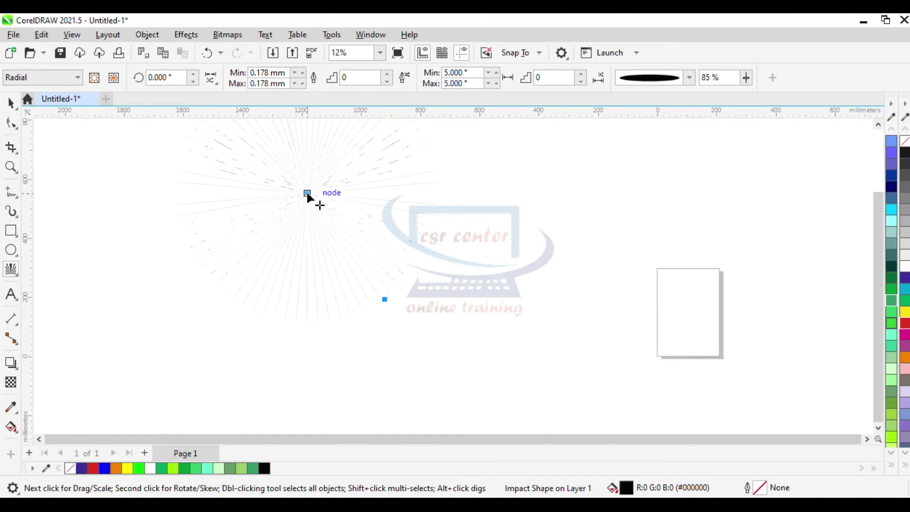
key("p")
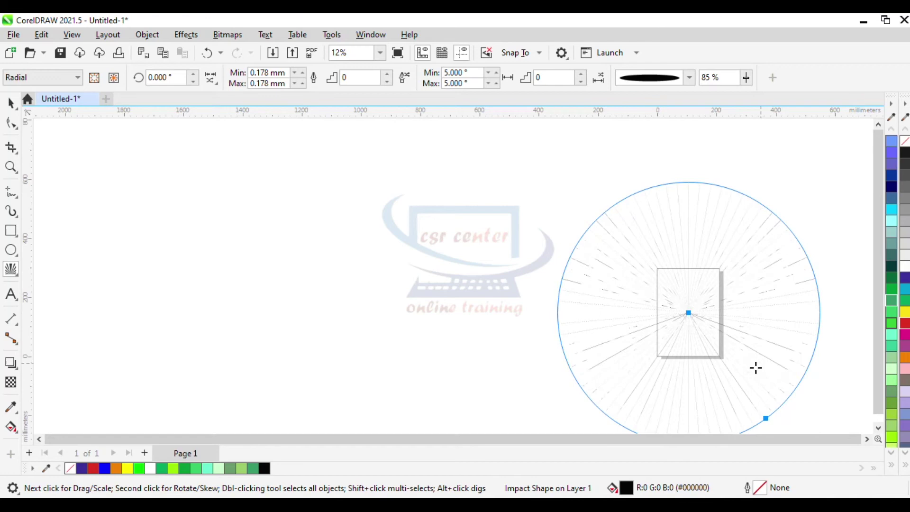
Scale the new radial effect down to about 395 mm across and center it on the page again
left_click(868, 440)
left_click(867, 440)
left_click(867, 440)
left_click(868, 440)
left_click(868, 440)
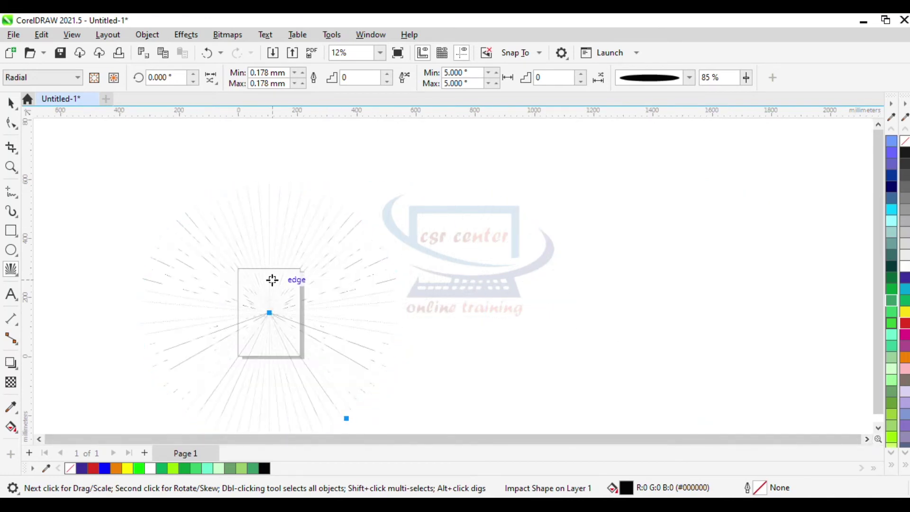
left_click(11, 103)
left_click_drag(402, 181, 256, 324)
key("p")
scroll(268, 305, "up", 2)
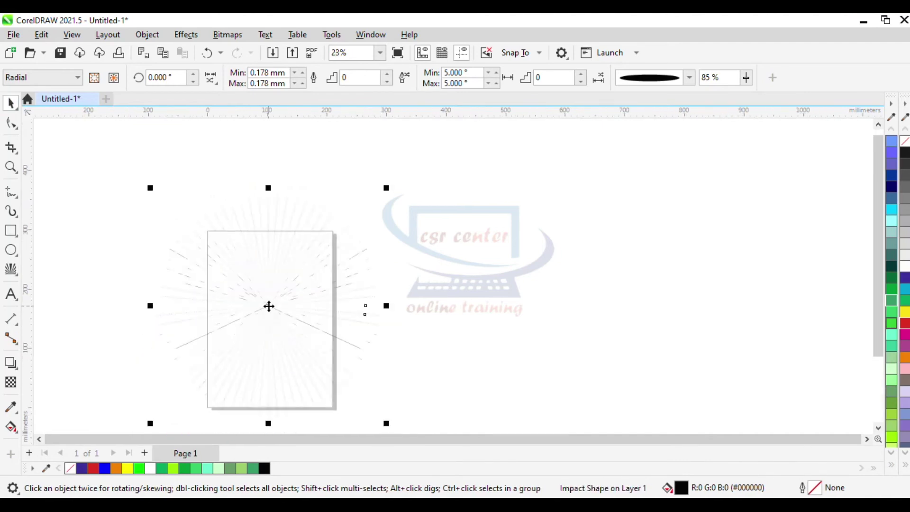
Shrink the radial effect to about 195 mm across and move it to the middle of the page
scroll(269, 305, "up", 2)
scroll(371, 239, "down", 2)
left_click_drag(433, 158, 363, 229)
scroll(272, 309, "up", 2)
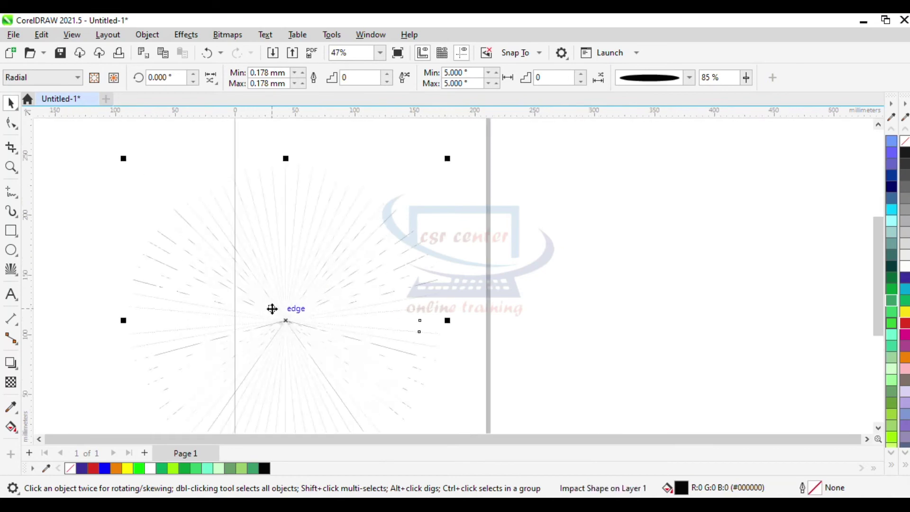
key("shift+F2")
scroll(451, 271, "down", 1)
left_click_drag(556, 171, 498, 229)
left_click_drag(437, 289, 497, 250)
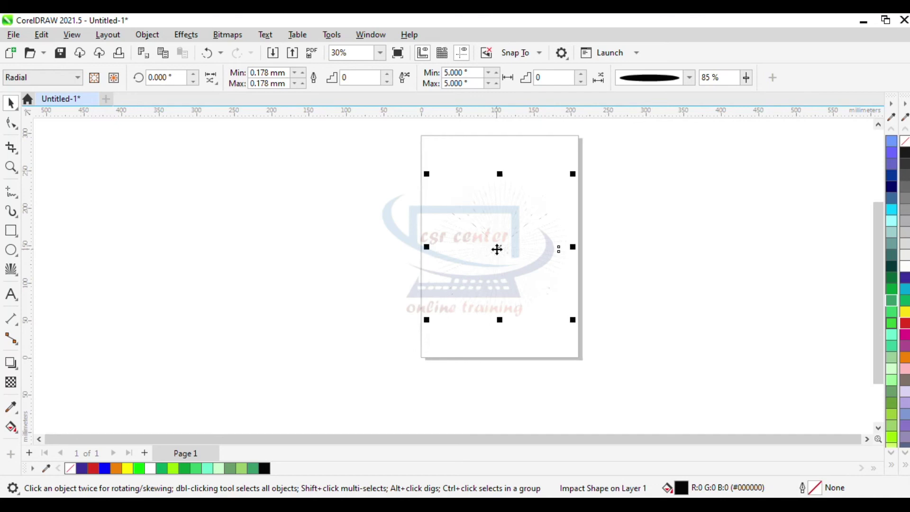
scroll(496, 250, "up", 4)
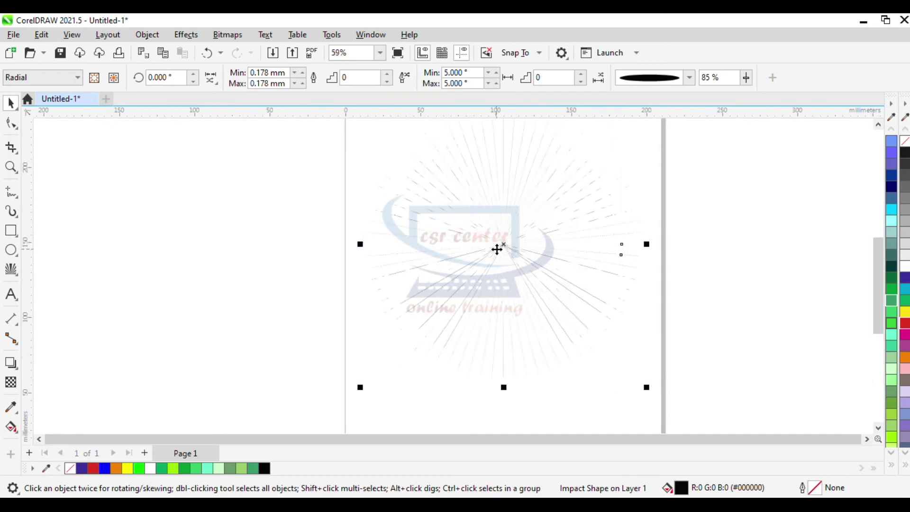
Give the radial effect the pointed diamond line shape and color its fill and outline red (C:0 M:100 Y:100 K:0)
left_click(690, 78)
left_click(674, 118)
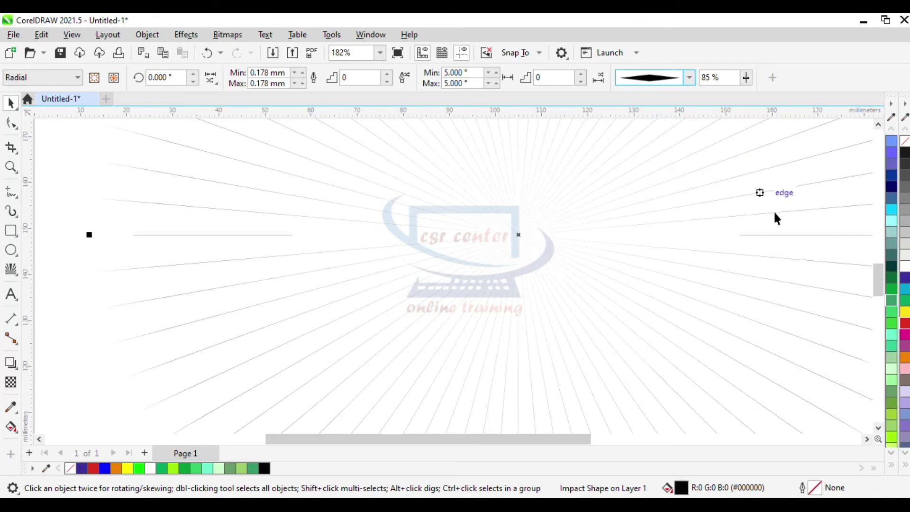
left_click(905, 327)
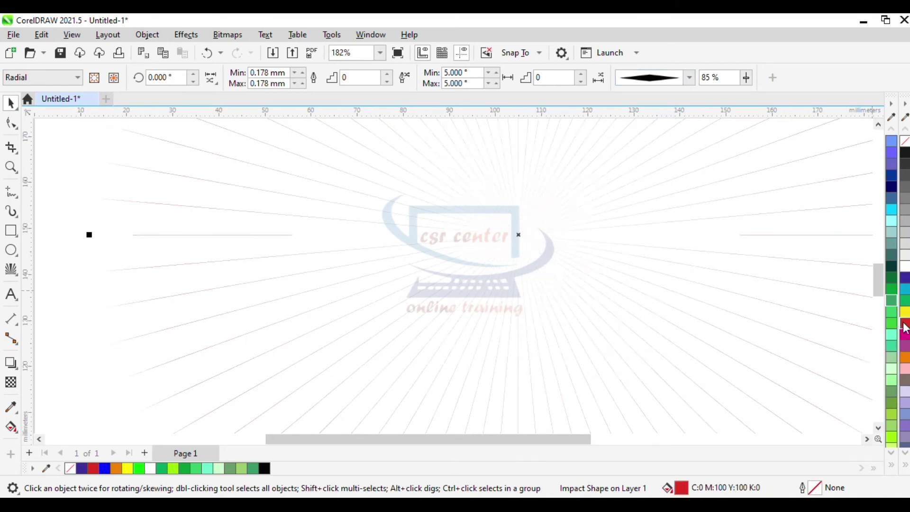
right_click(905, 327)
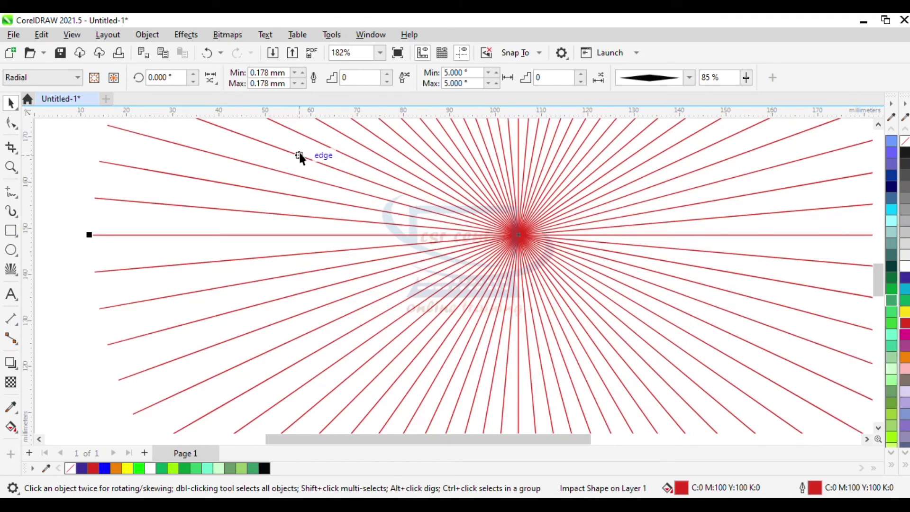
Switch the impact effect's style to Parallel and return it to Radial
left_click(78, 79)
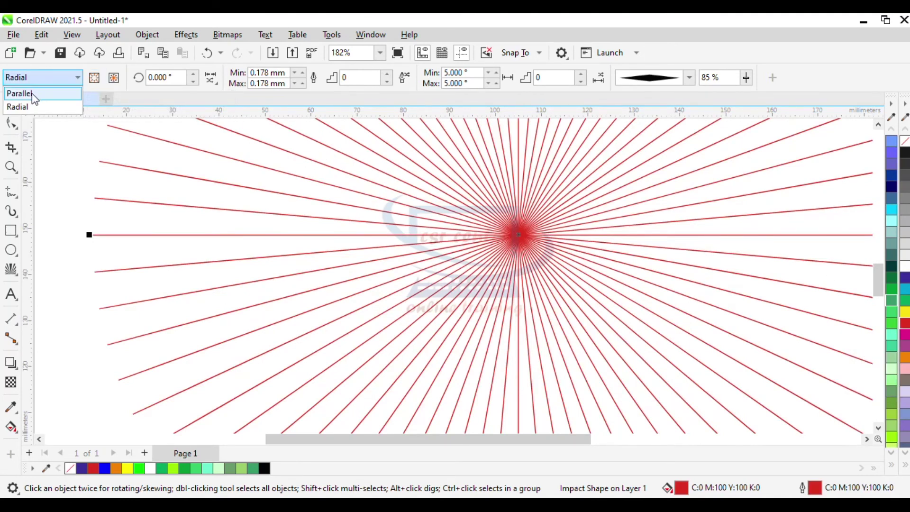
left_click(34, 97)
left_click(79, 80)
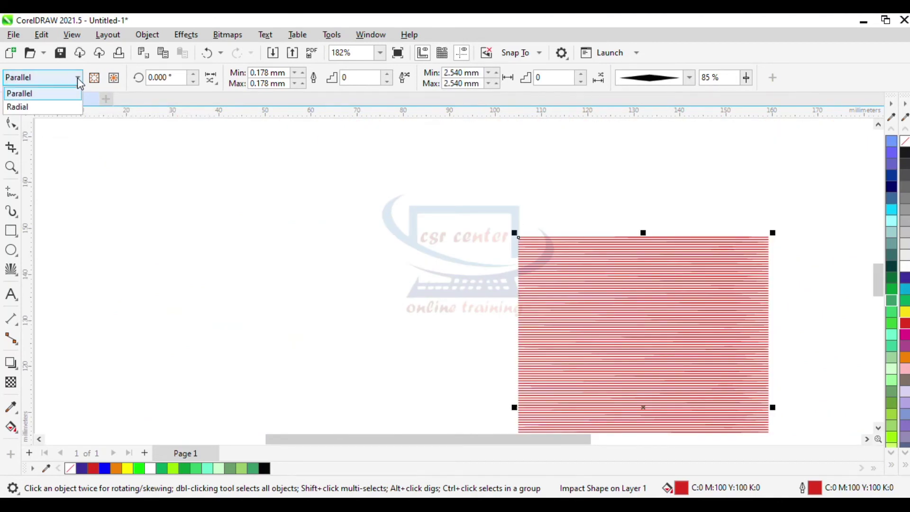
left_click(26, 105)
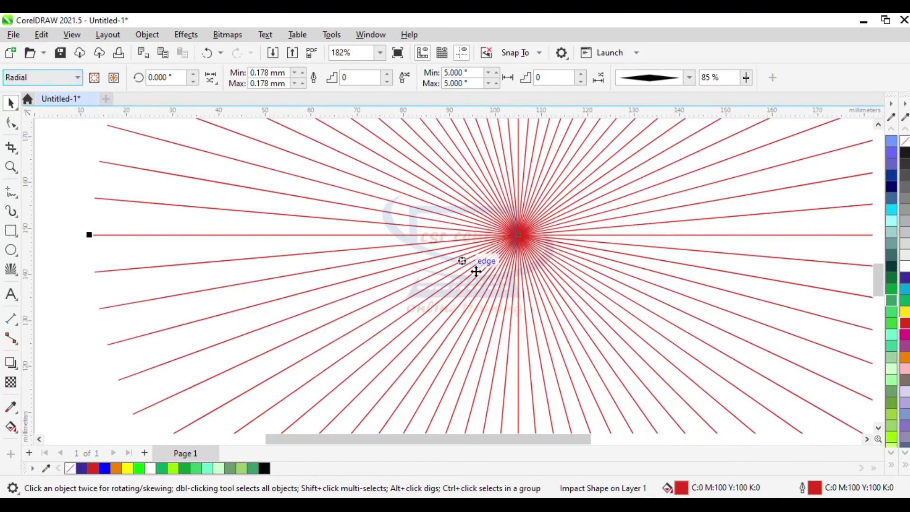
Set the radial effect's angle of rotation to 10°
scroll(476, 271, "down", 1)
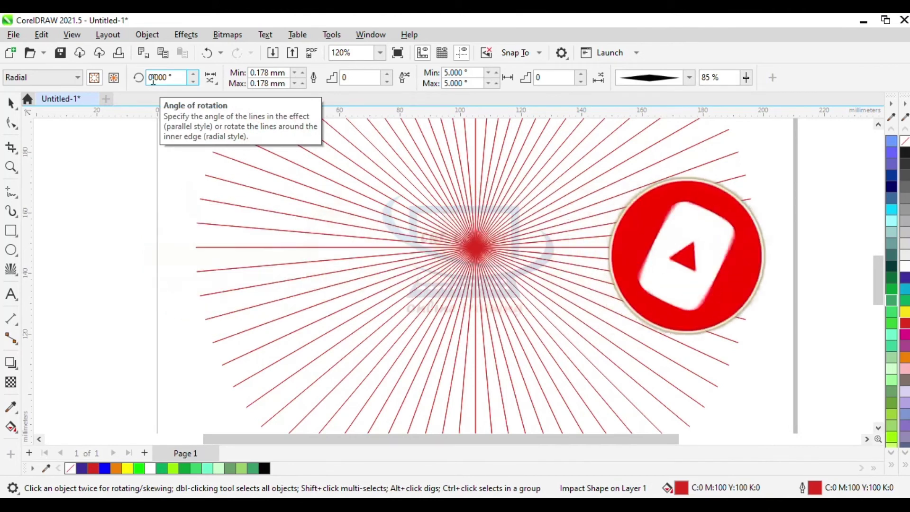
left_click(151, 77)
type("1")
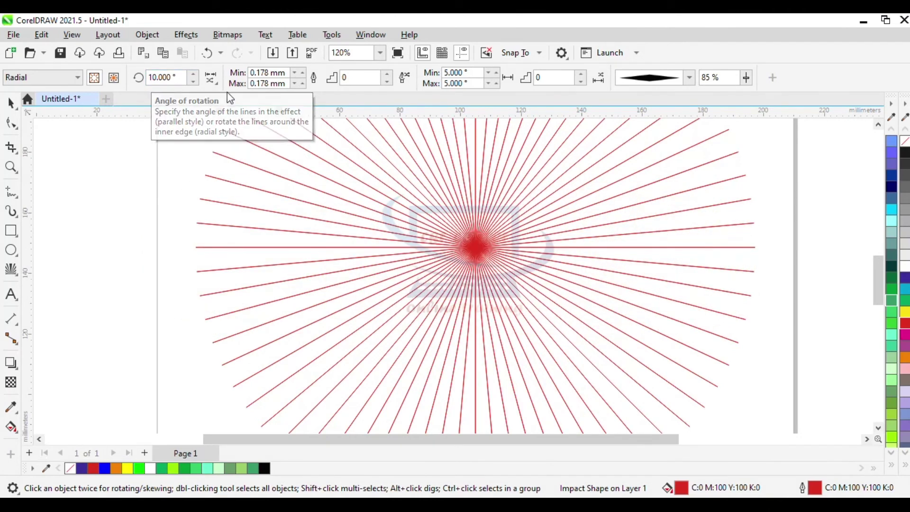
Try random start points on the radial lines, inspect the center, and turn the option off again
left_click(217, 82)
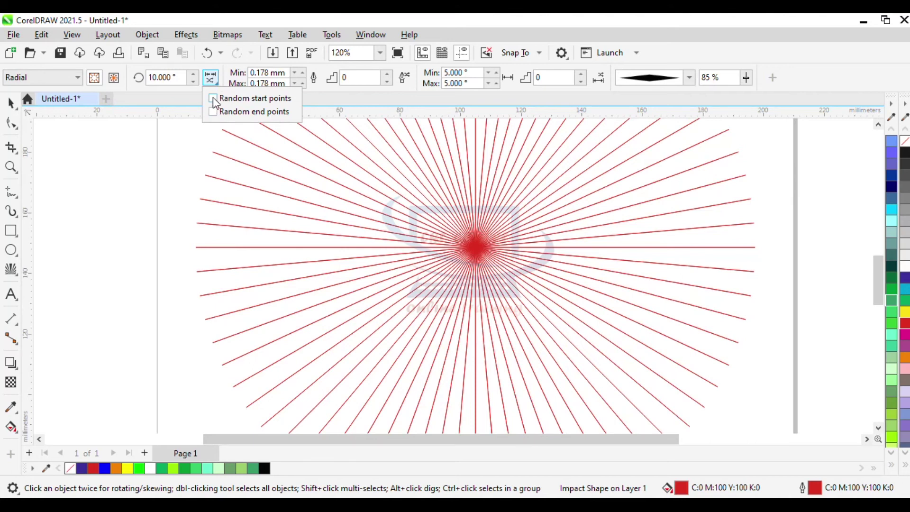
left_click(213, 98)
scroll(557, 261, "up", 2)
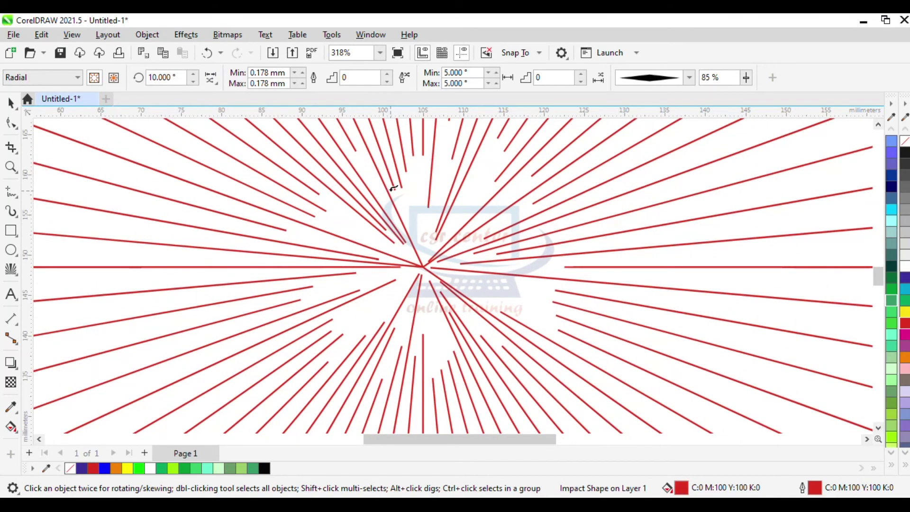
left_click(211, 78)
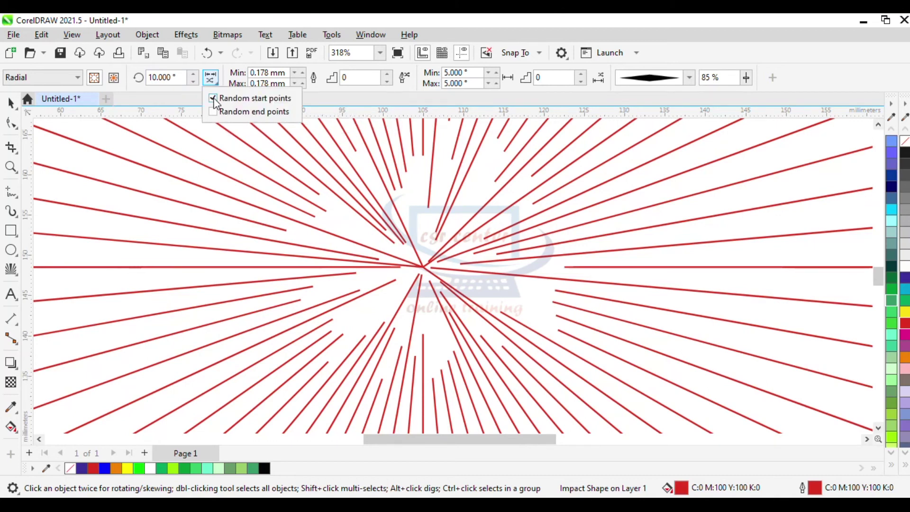
left_click(213, 98)
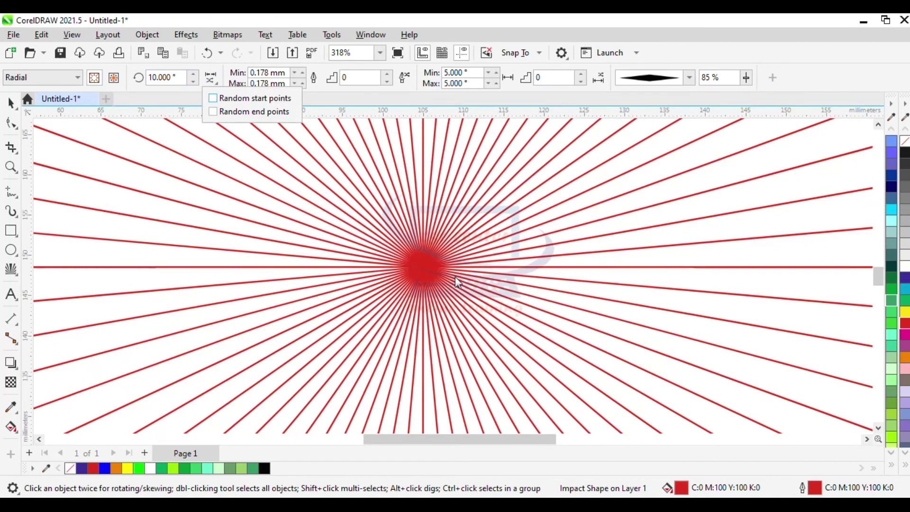
key("space")
scroll(418, 250, "down", 5)
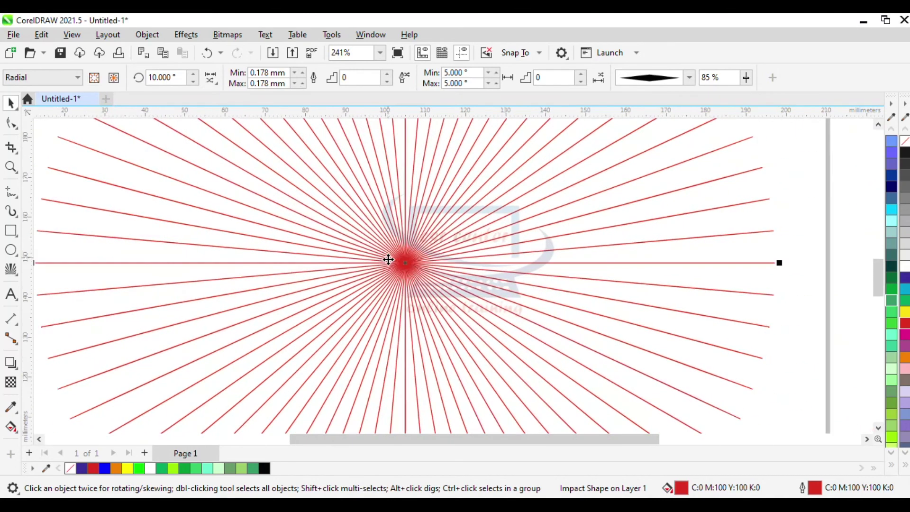
Try random end points on the radial lines, inspect the outer edge, and turn the option off again
left_click(217, 83)
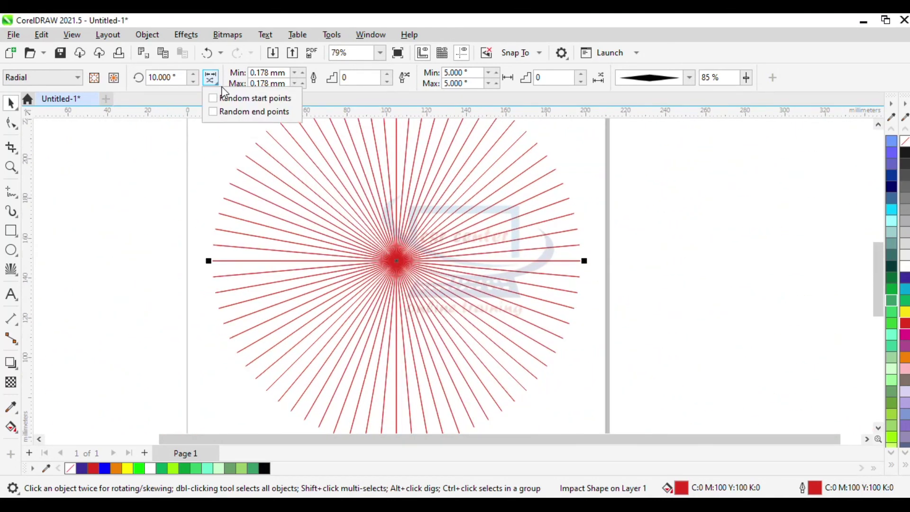
left_click(213, 112)
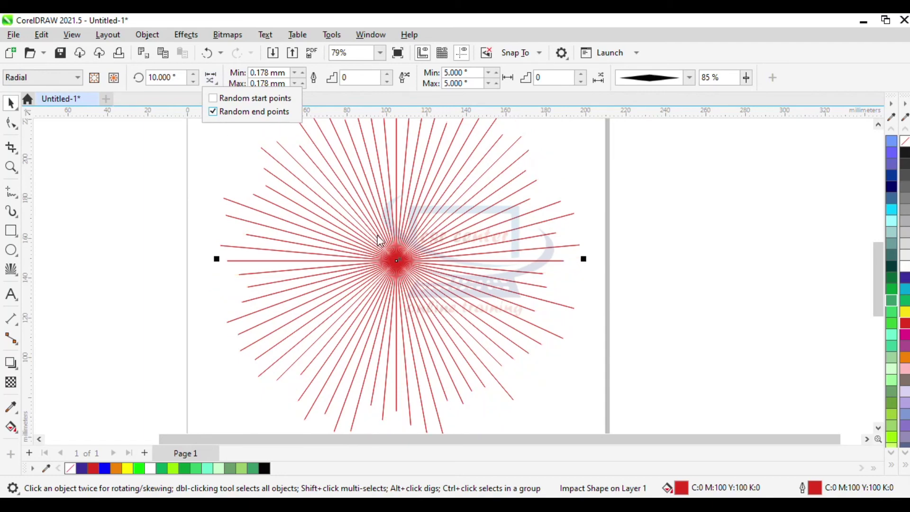
scroll(619, 284, "up", 2)
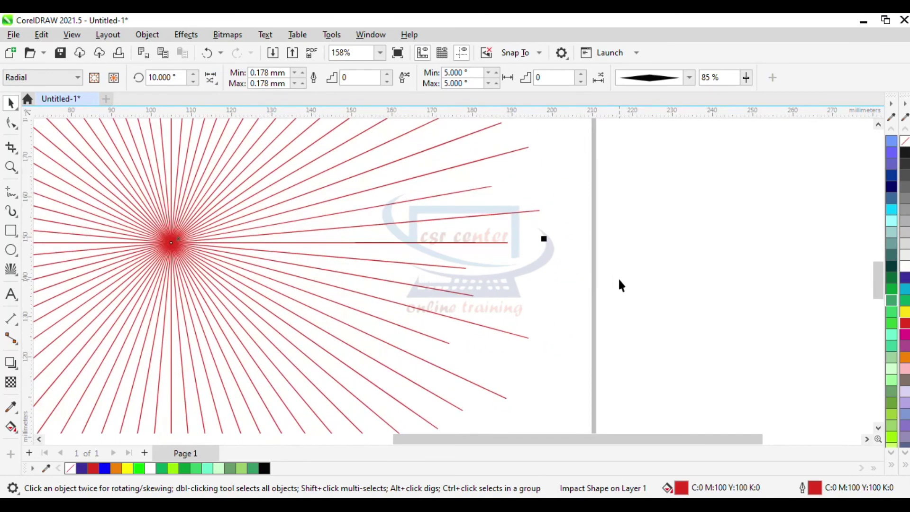
scroll(551, 257, "down", 3)
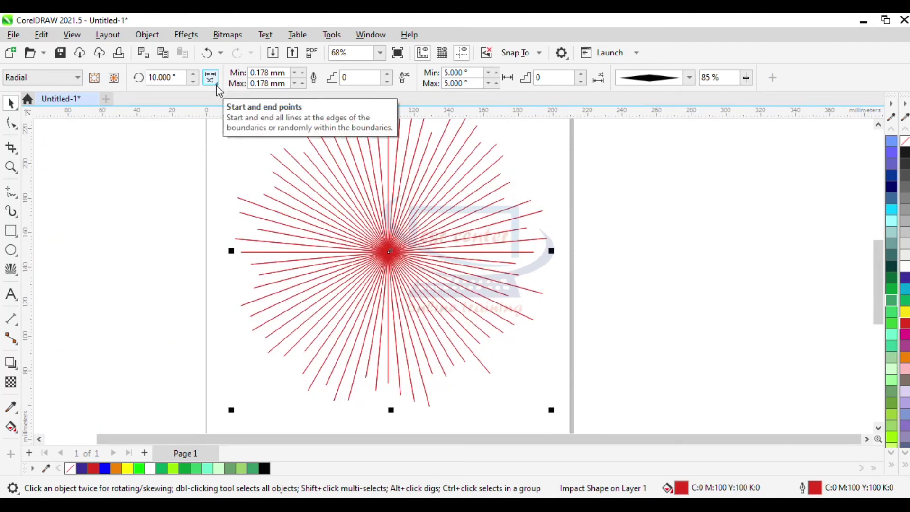
left_click(216, 84)
left_click(212, 111)
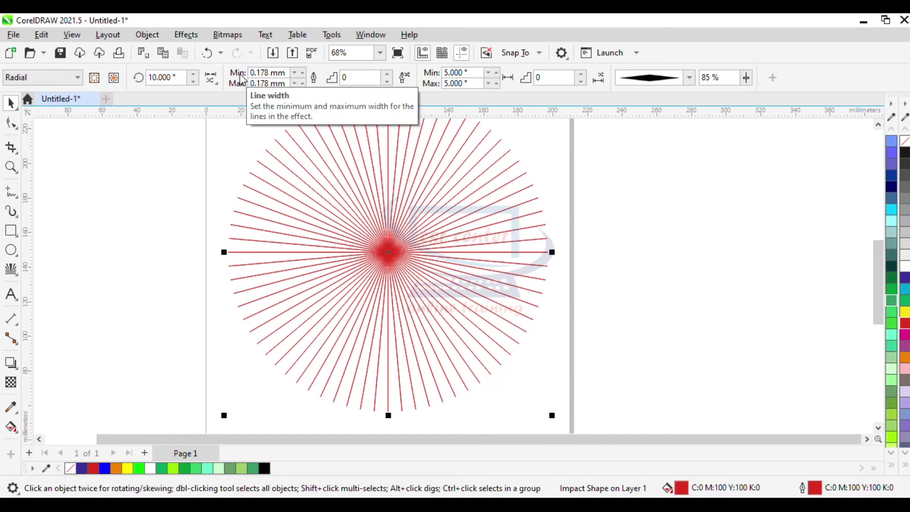
Set the effect's minimum line width to 5.178 mm and its width steps to 8
left_click_drag(255, 73, 250, 74)
type("5")
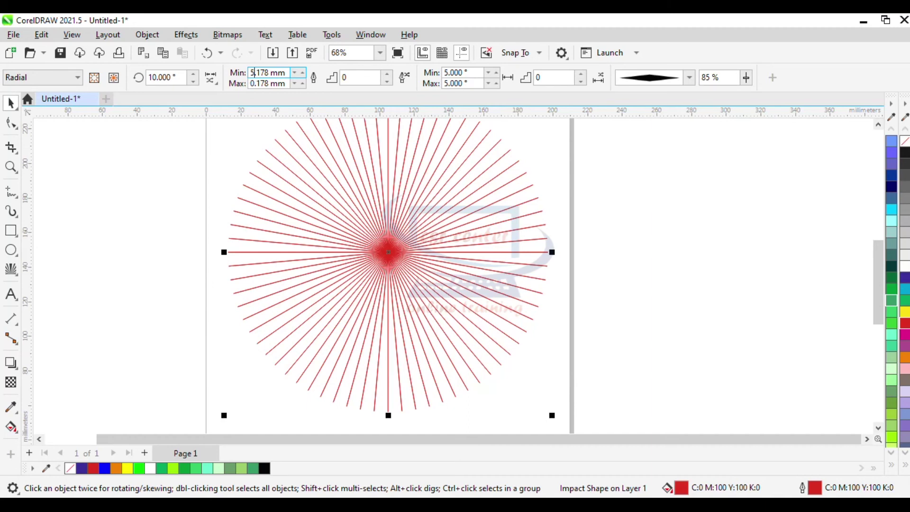
key("Return")
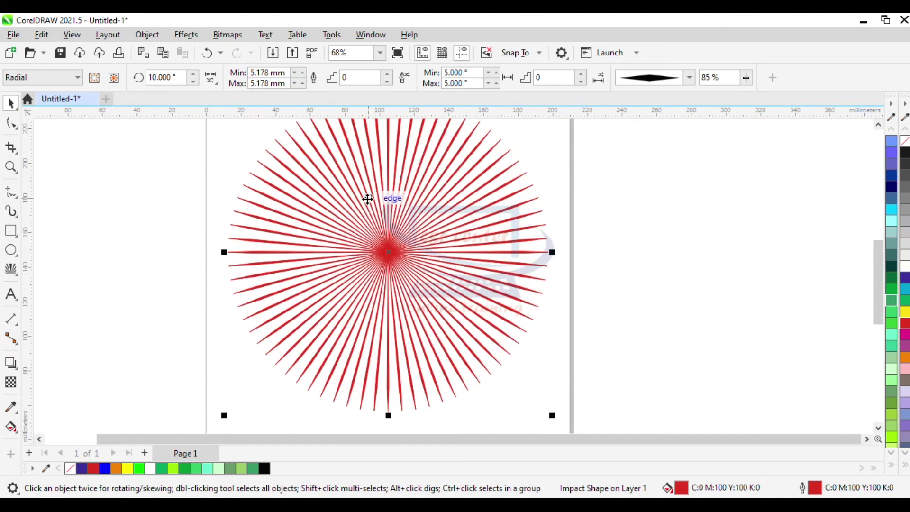
scroll(392, 244, "up", 2)
scroll(392, 244, "down", 1)
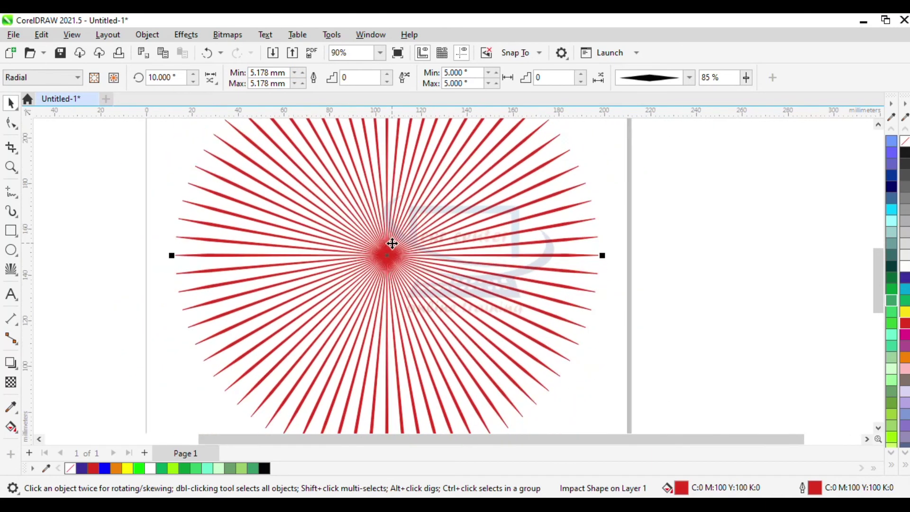
double_click(342, 78)
Set the effect's minimum line spacing to 2° and inspect the rays
left_click(451, 73)
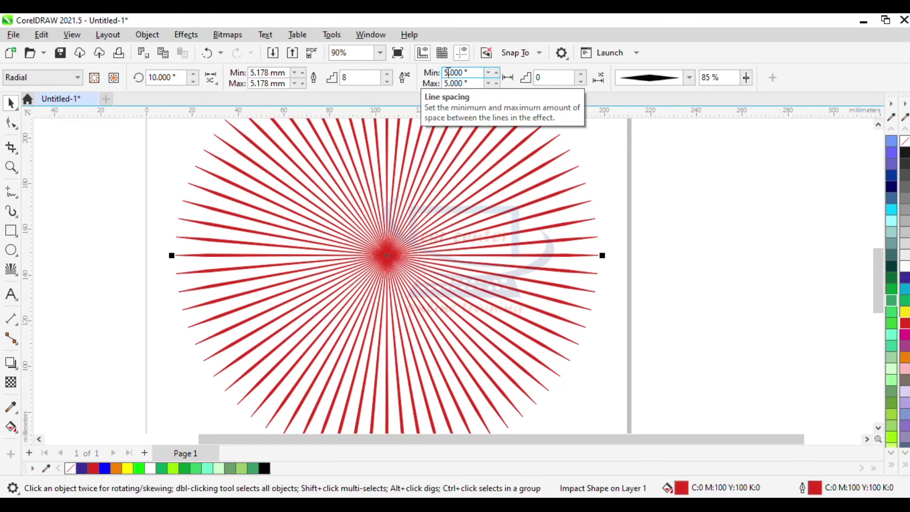
left_click_drag(450, 72, 444, 74)
type("2")
key("Return")
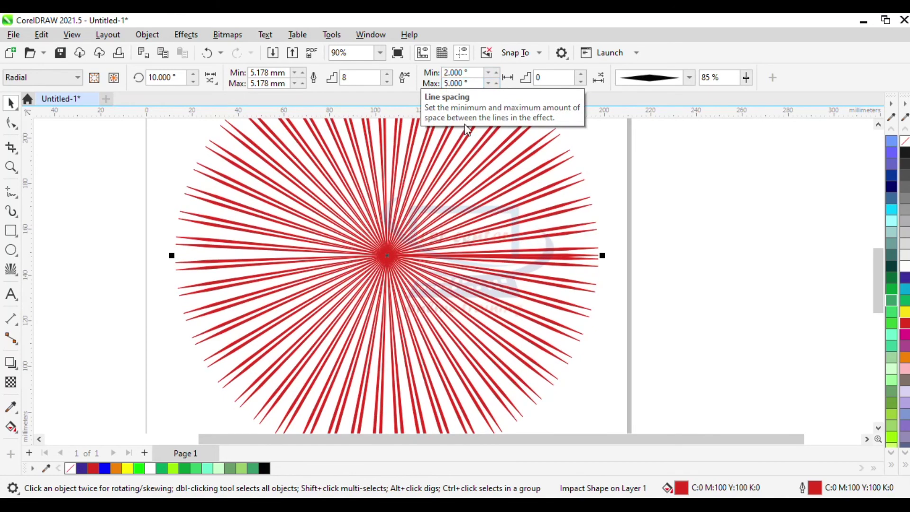
scroll(481, 244, "up", 3)
scroll(480, 244, "down", 2)
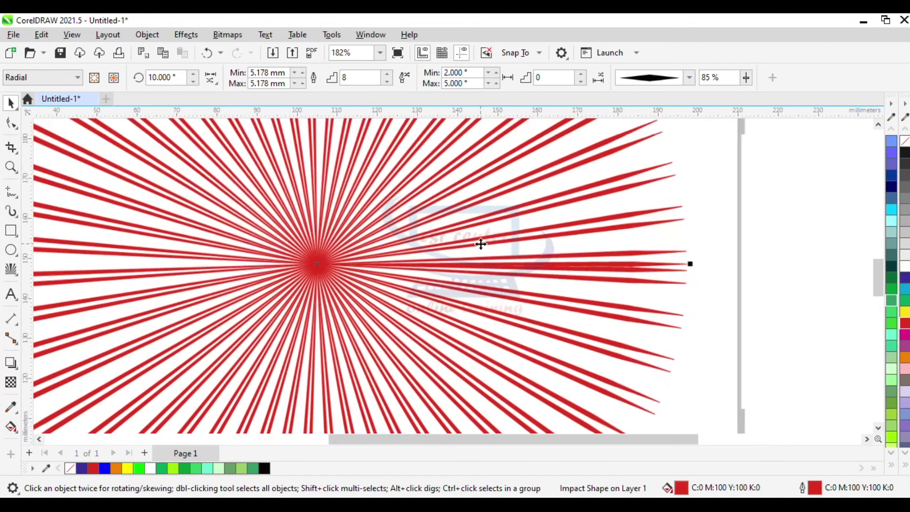
scroll(481, 244, "down", 2)
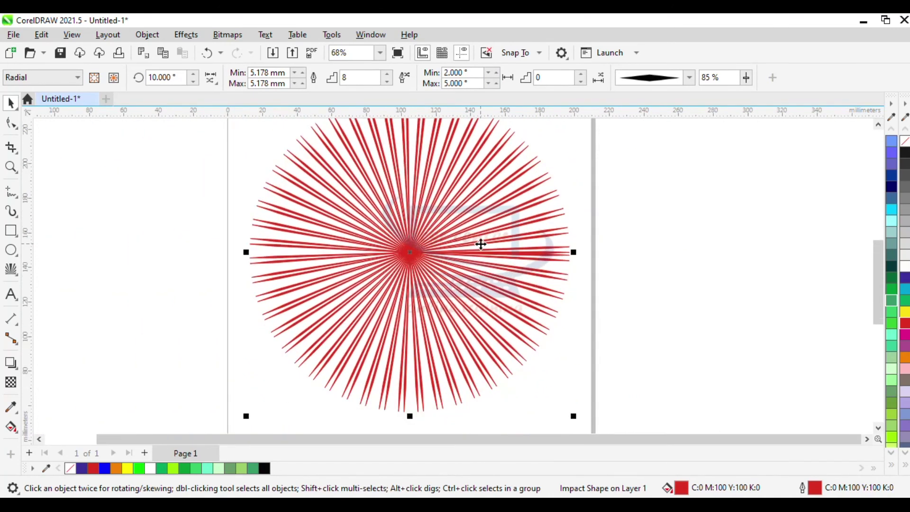
scroll(480, 244, "up", 3)
Set the effect's maximum line spacing to 3°
left_click_drag(450, 83, 444, 84)
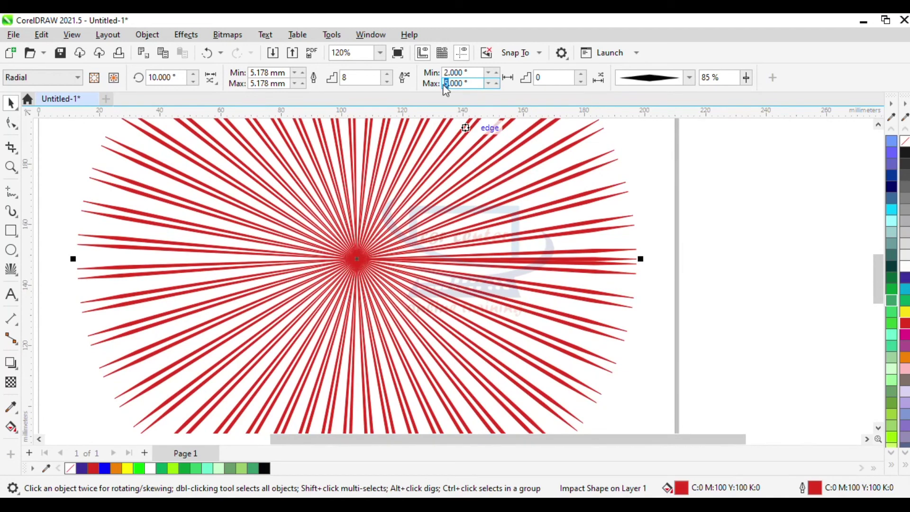
type("3")
key("Return")
scroll(400, 230, "down", 1)
Reduce the effect's maximum line spacing to 0.5° and inspect how densely the rays fill the circle
left_click_drag(449, 84, 444, 84)
type("0.5")
key("Return")
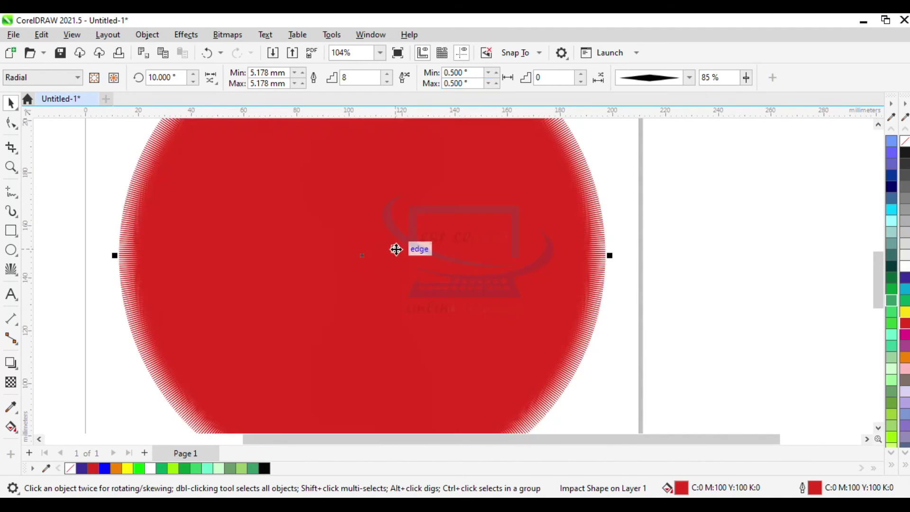
scroll(398, 248, "down", 1)
scroll(398, 248, "up", 1)
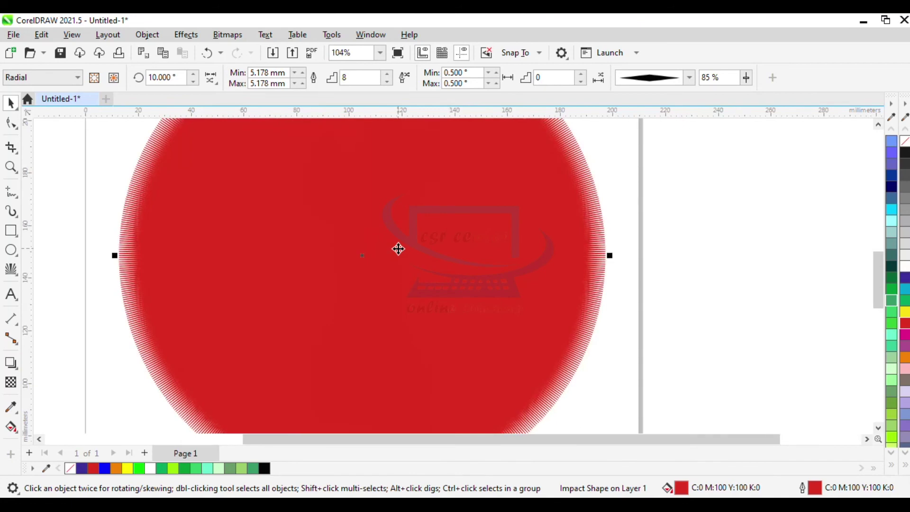
scroll(398, 248, "down", 1)
scroll(386, 231, "up", 4)
scroll(386, 231, "down", 8)
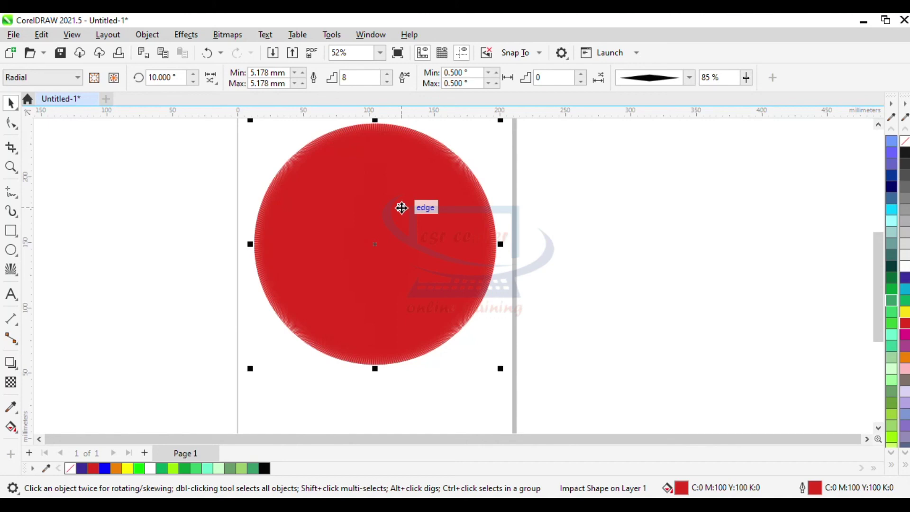
scroll(402, 207, "up", 4)
Raise the effect's minimum line spacing to 3.5°
left_click(450, 73)
left_click(449, 72)
left_click_drag(449, 72, 444, 73)
type("3")
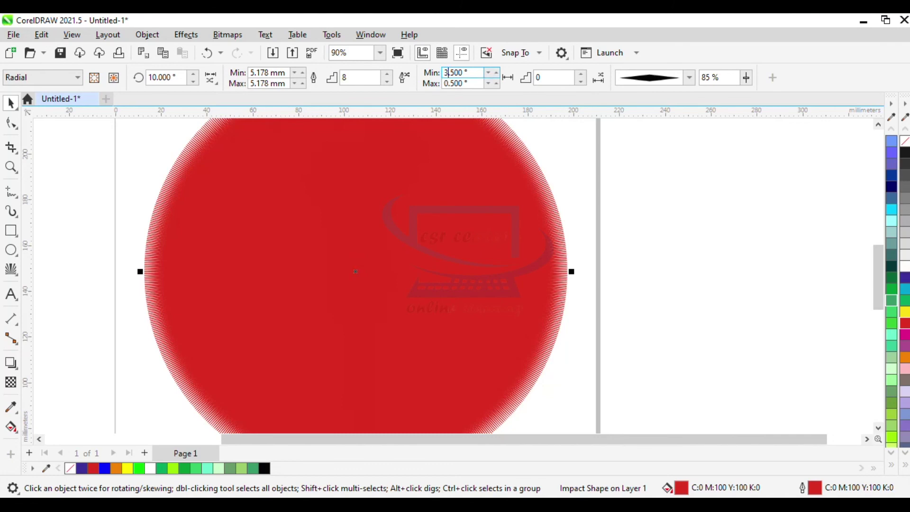
key("Return")
Set the effect's maximum line spacing to 1.5° and inspect the rays
left_click(449, 84)
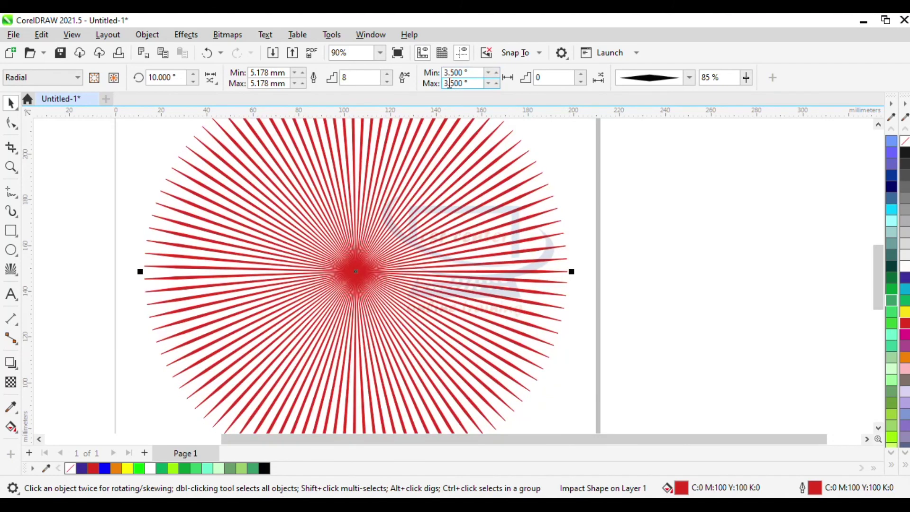
left_click_drag(449, 83, 445, 88)
type("1")
key("Return")
scroll(349, 237, "up", 2)
scroll(350, 237, "down", 4)
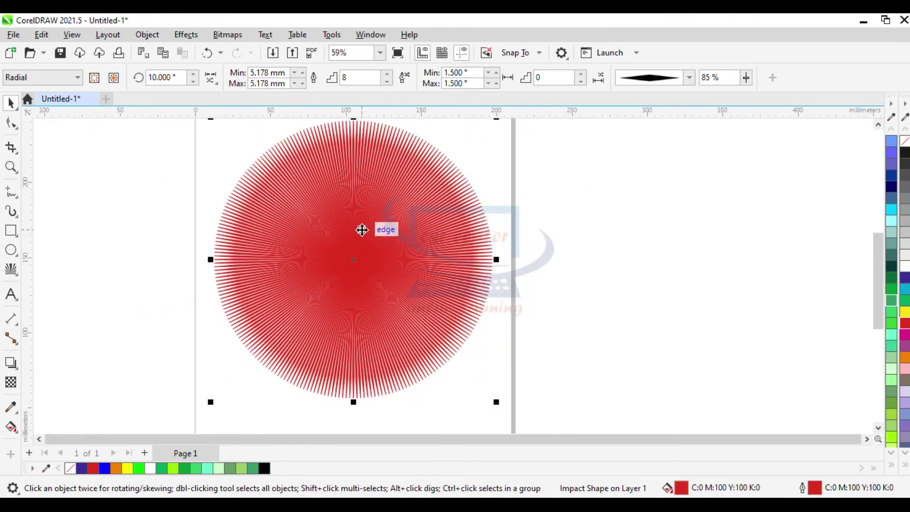
Set the number of spacing steps of the radial effect to 10
left_click(526, 79)
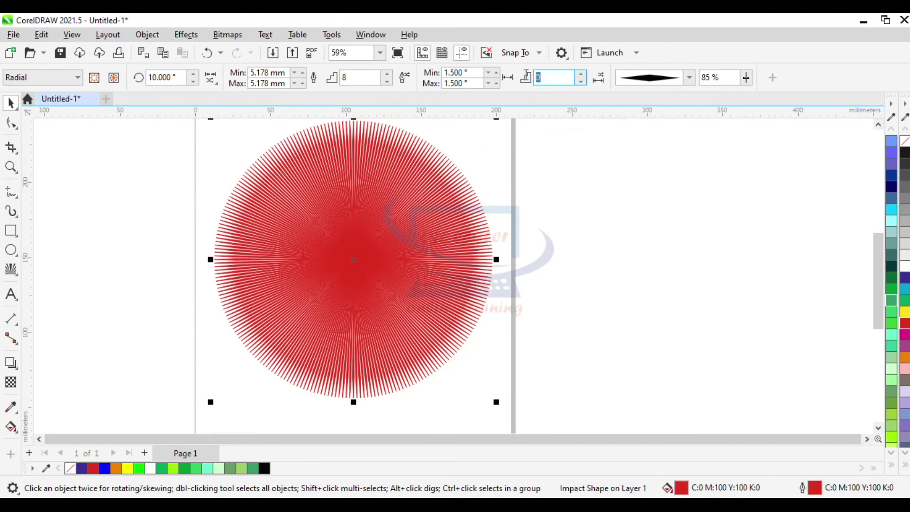
type("10")
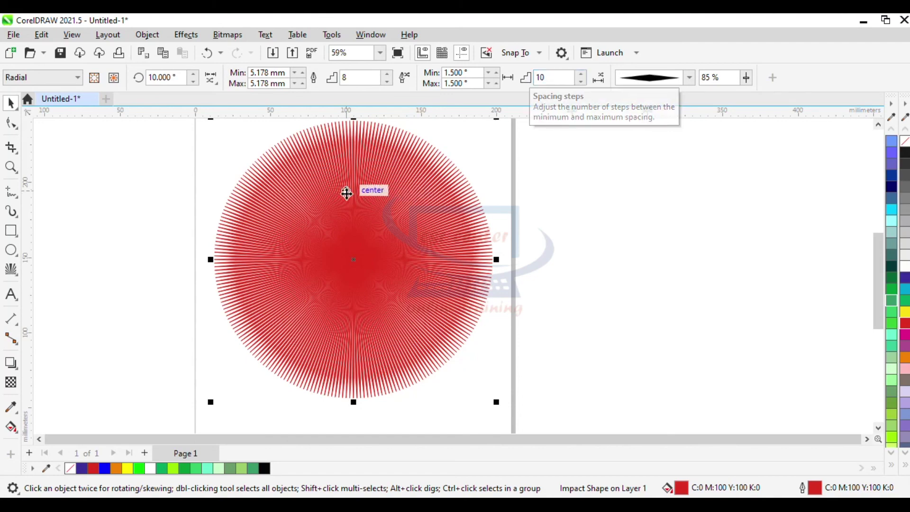
left_click(580, 169)
left_click(410, 190)
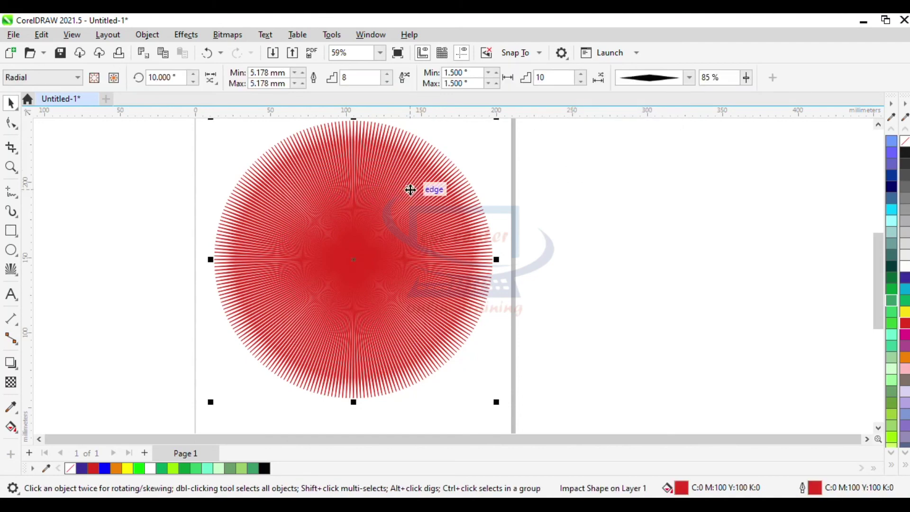
Import images-removebg-preview.png from Downloads and place the silhouette over the radial rays at about 72 × 85 mm
scroll(360, 211, "up", 2)
scroll(361, 212, "down", 1)
left_click(417, 288)
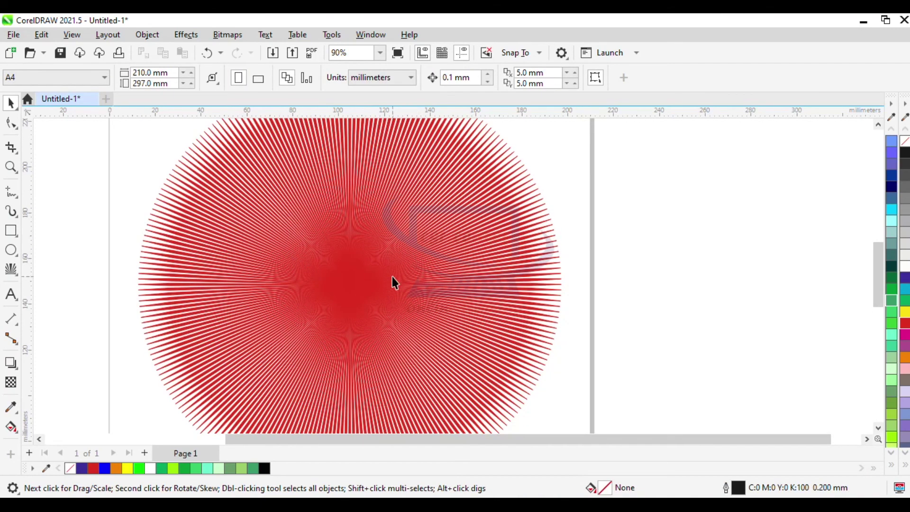
left_click(13, 34)
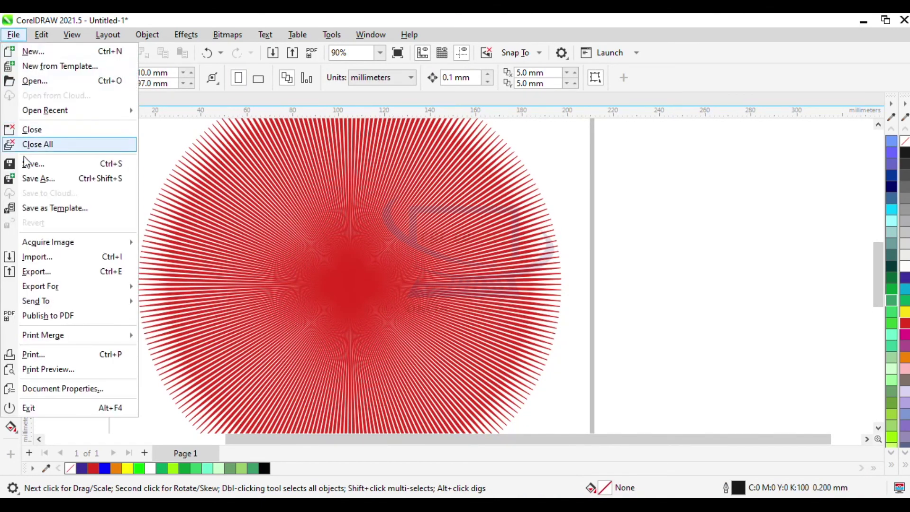
left_click(35, 257)
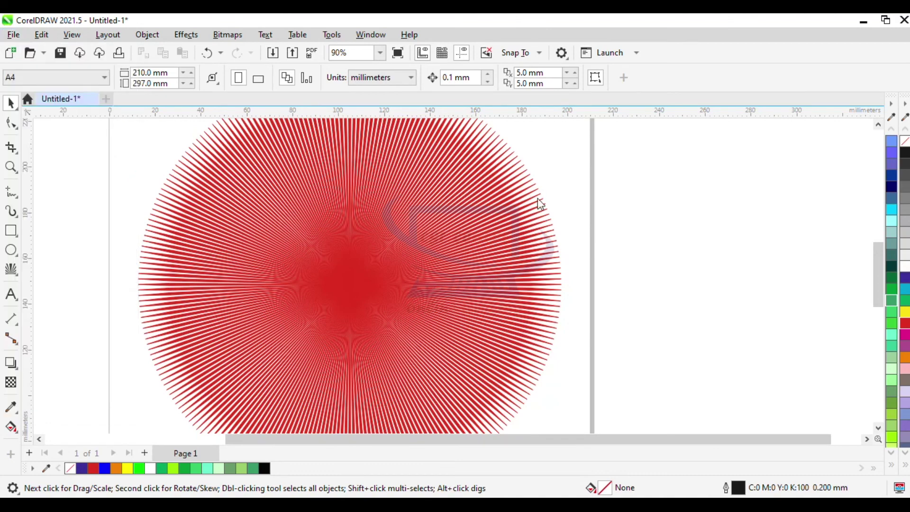
left_click(146, 135)
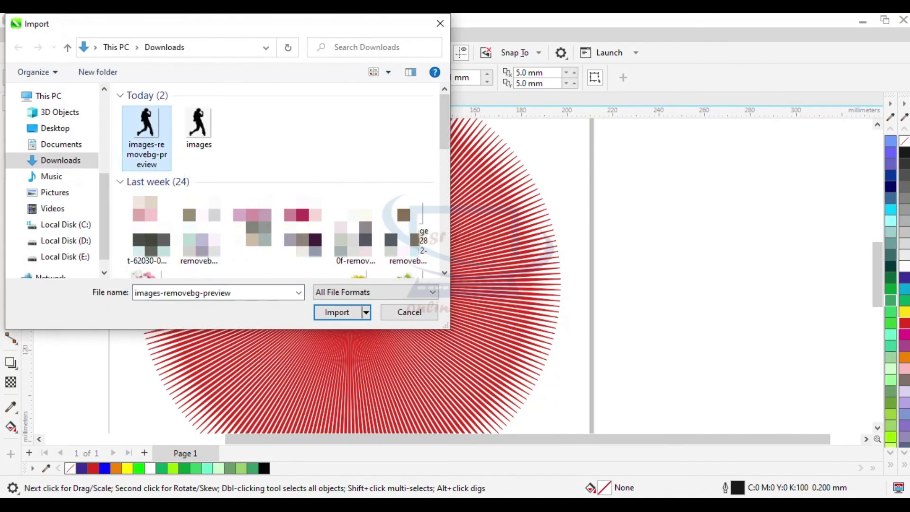
left_click(336, 314)
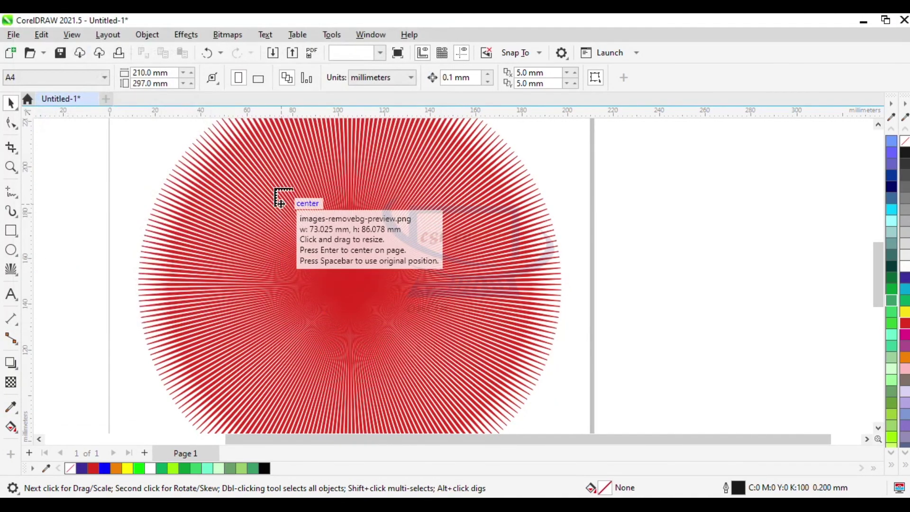
left_click_drag(405, 357, 441, 374)
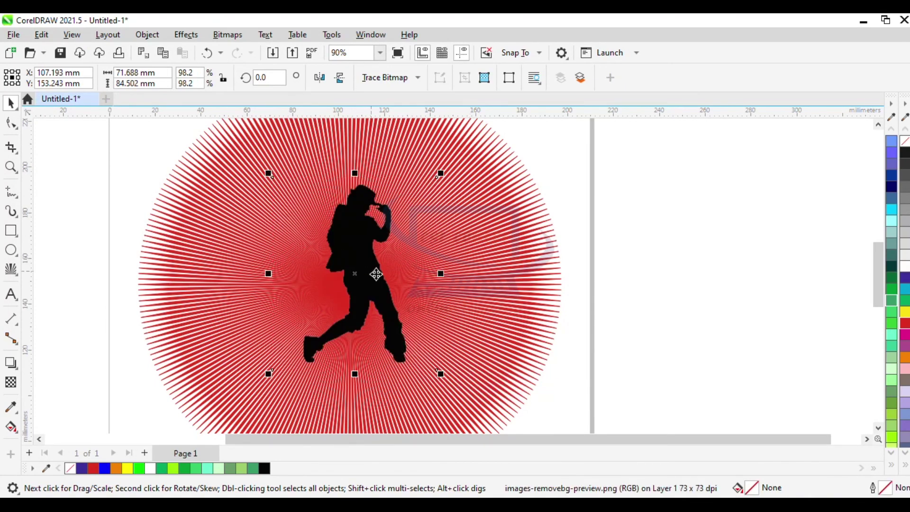
Reposition the silhouette over the rays, centre it on the page and deselect it
scroll(376, 275, "down", 1)
left_click_drag(368, 262, 359, 276)
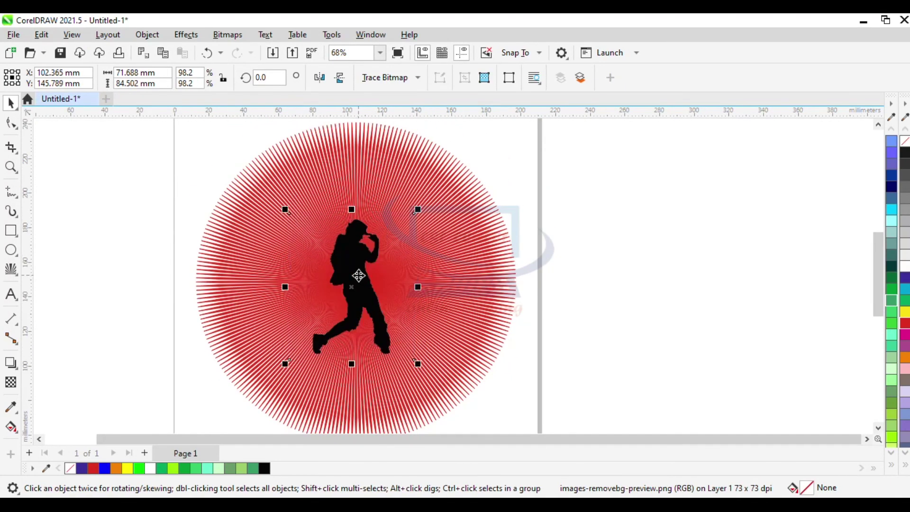
key("p")
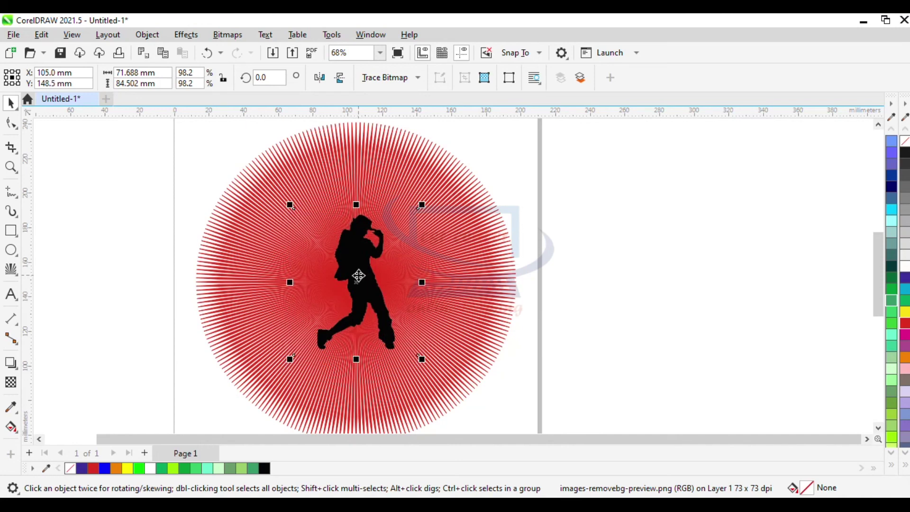
left_click(668, 267)
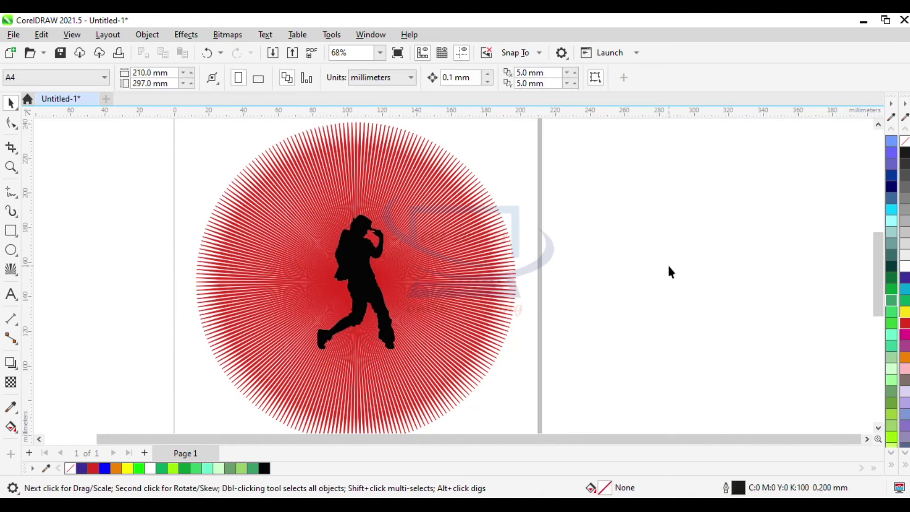